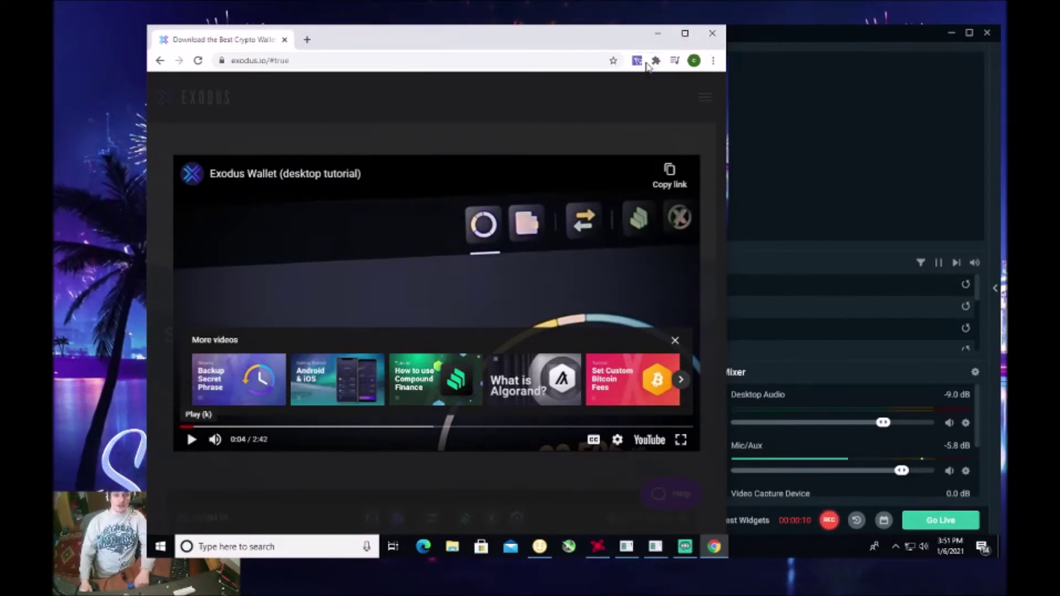
# Step: Maximize Chrome, close the video overlay, and replay the Exodus desktop tutorial from the start
pyautogui.click(684, 34)
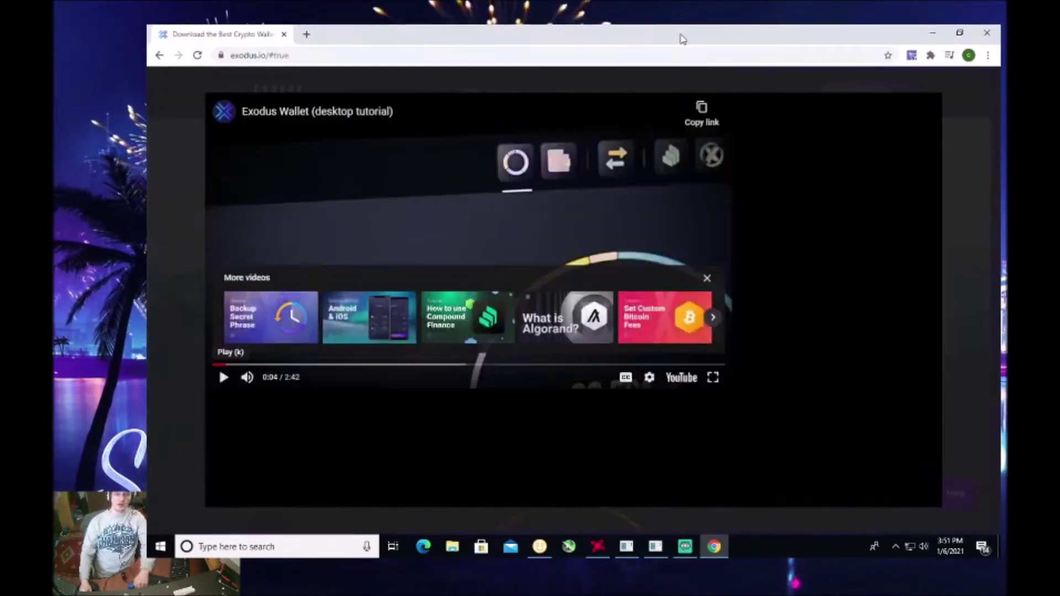
pyautogui.click(988, 82)
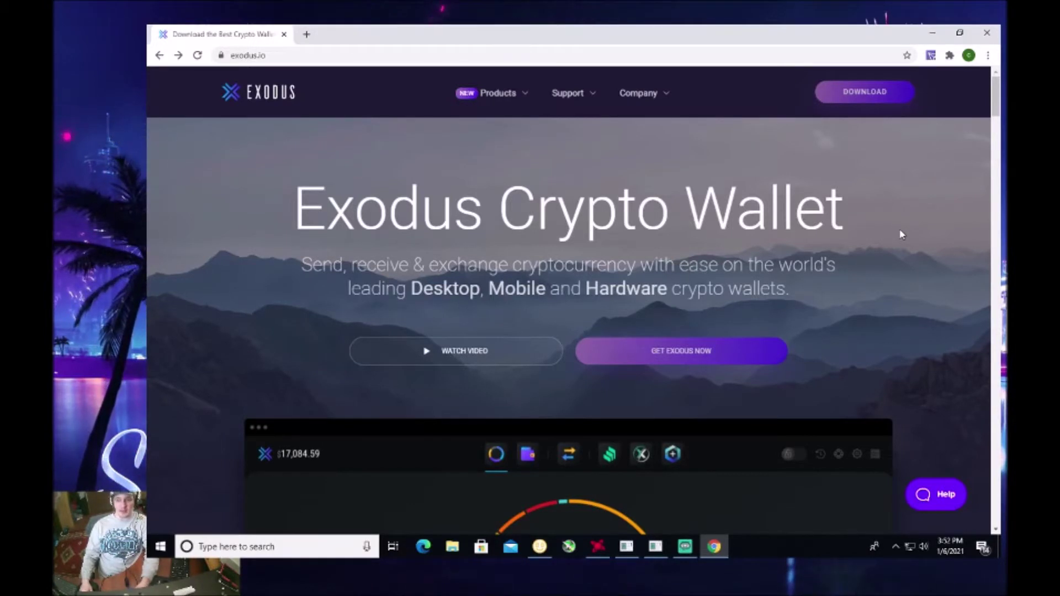
pyautogui.scroll(-1, 903, 227)
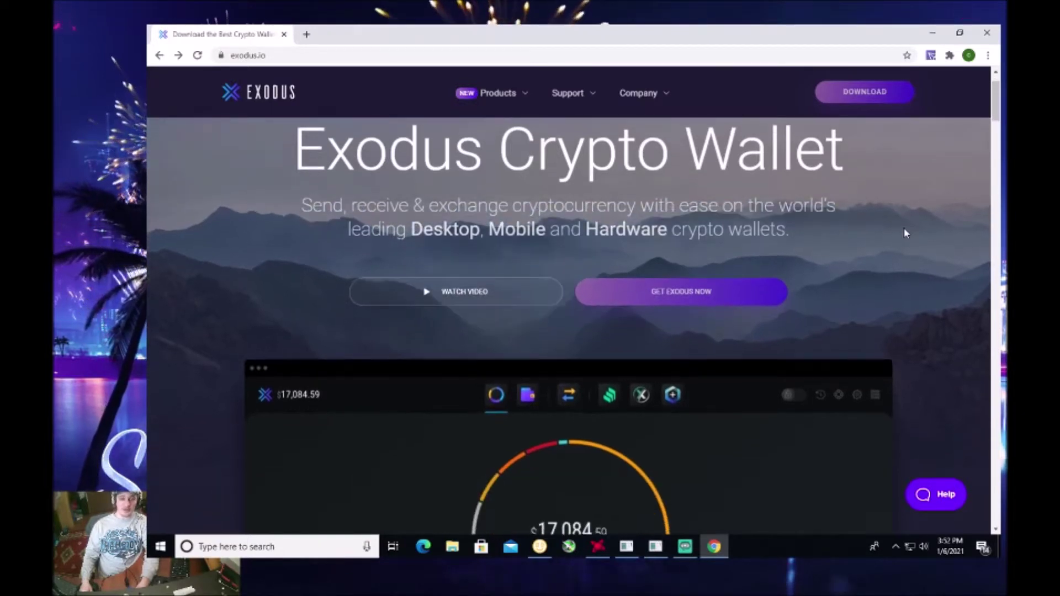
pyautogui.scroll(1, 903, 227)
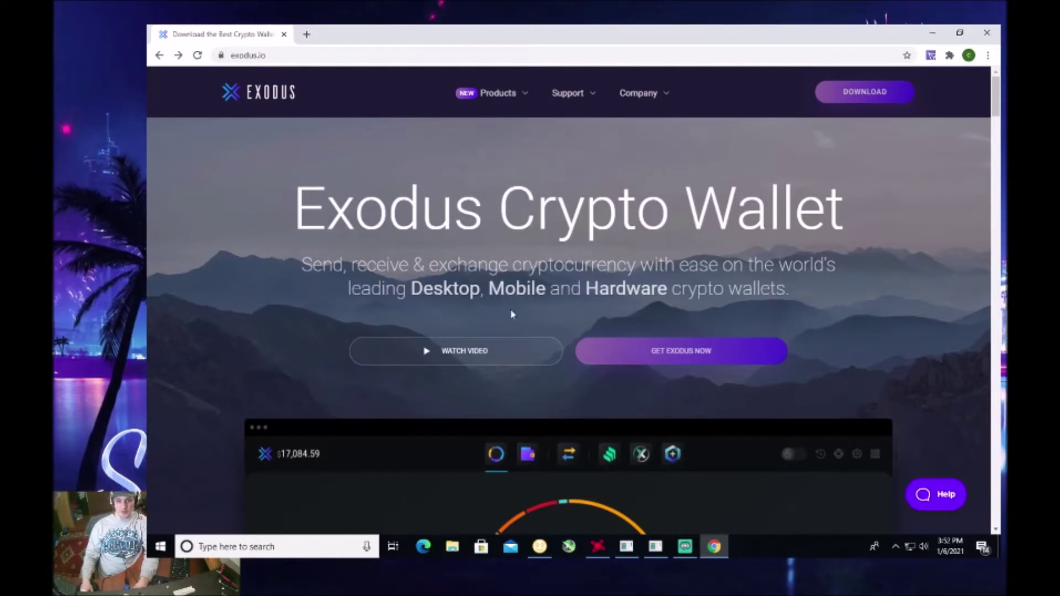
pyautogui.click(462, 358)
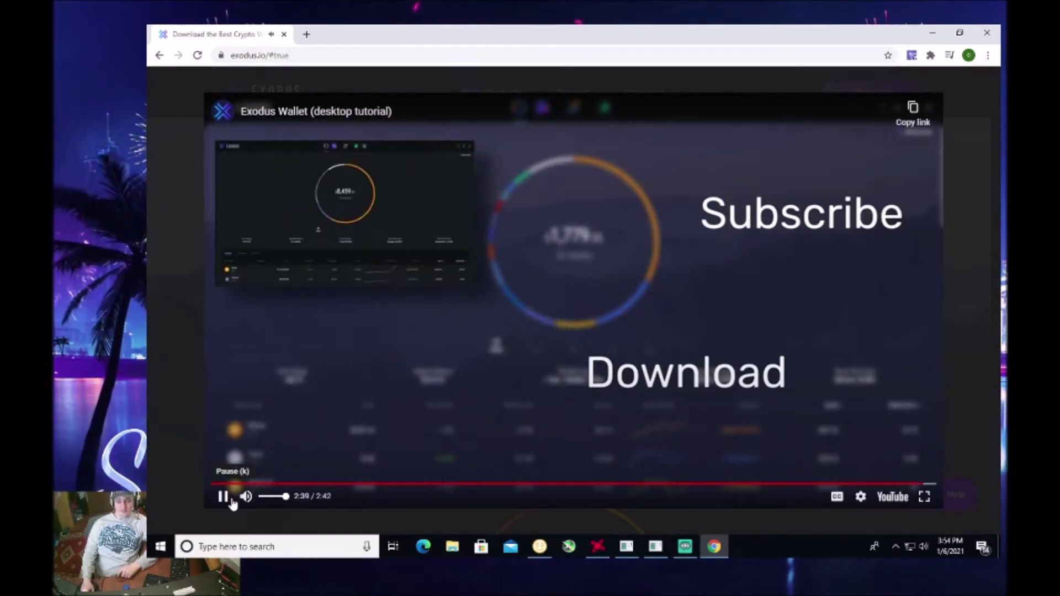
# Step: Pause the tutorial video at 2:41, just before it ends
pyautogui.click(223, 496)
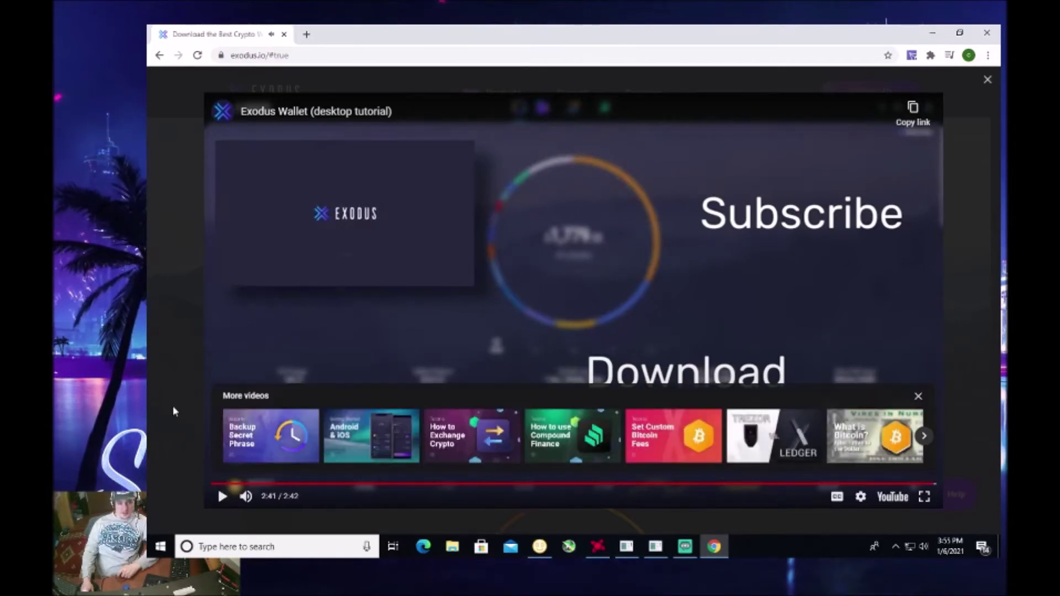
# Step: Close the video and download the Exodus 20.12.31 Windows installer from the download page
pyautogui.click(174, 409)
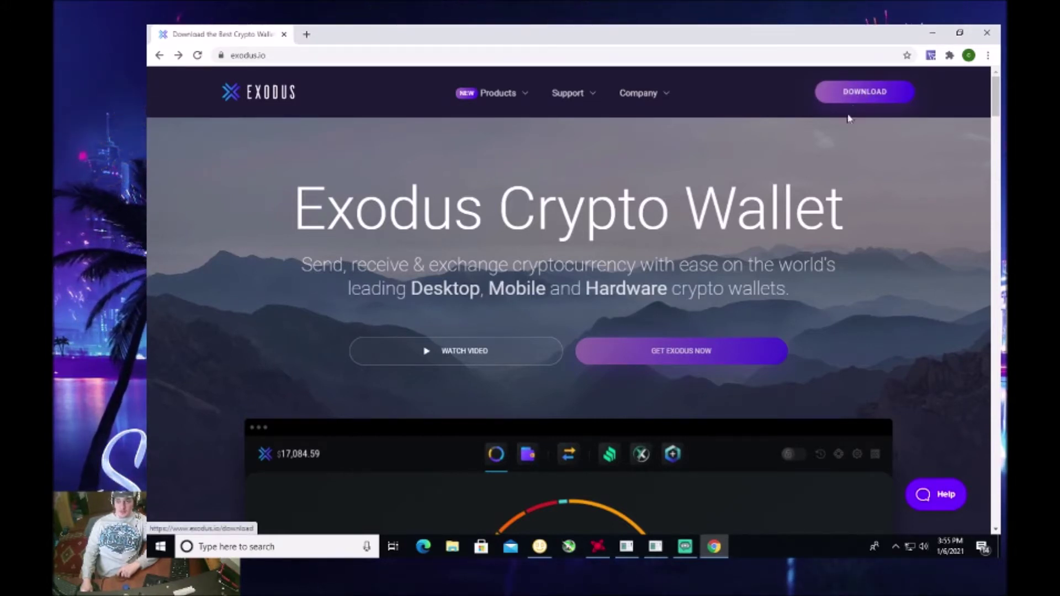
pyautogui.click(859, 97)
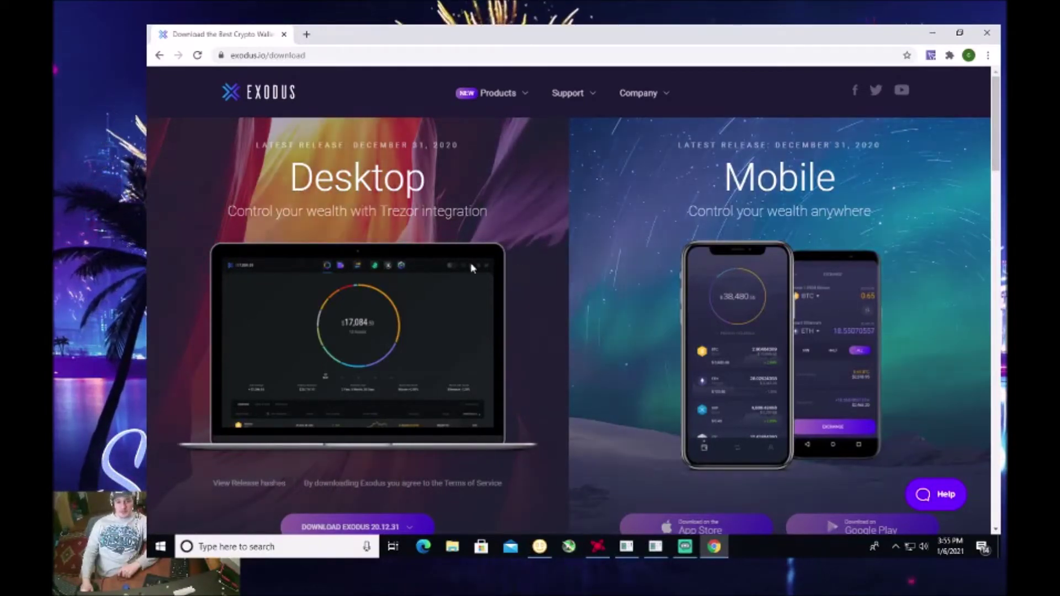
pyautogui.scroll(-2, 420, 342)
pyautogui.scroll(2, 372, 414)
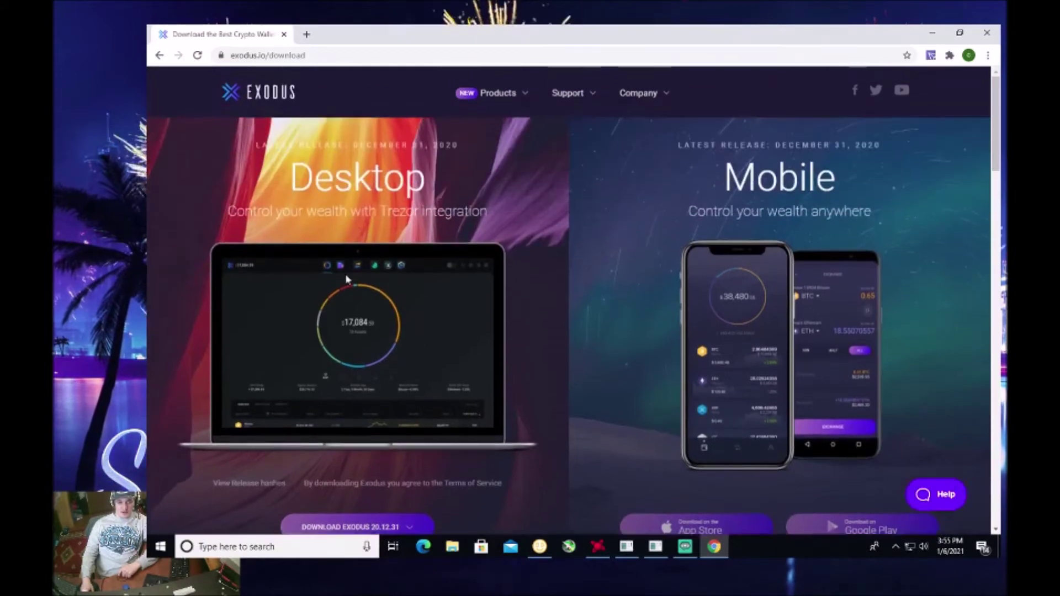
pyautogui.scroll(-2, 392, 371)
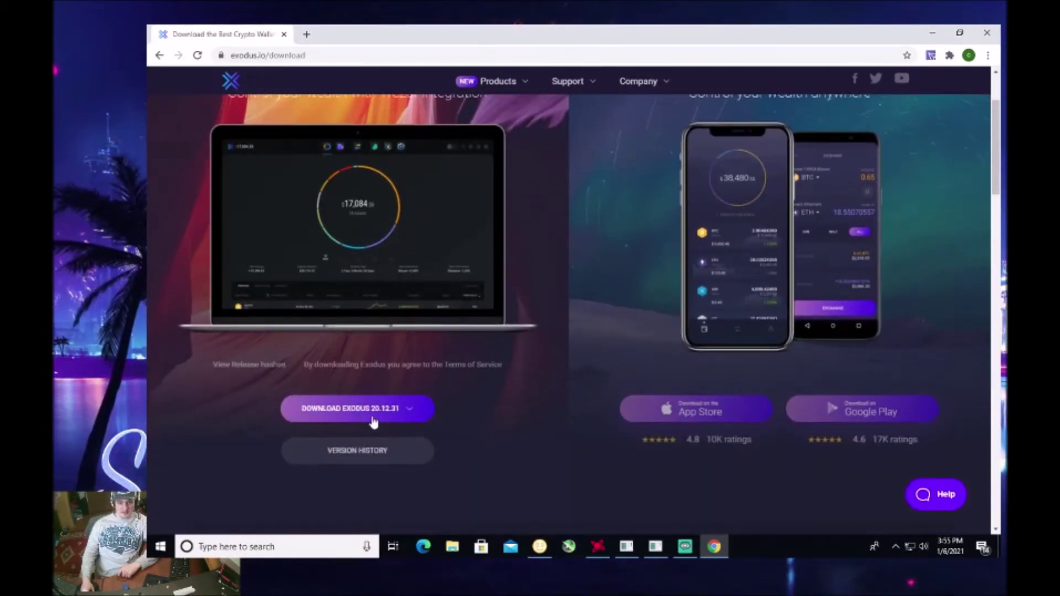
pyautogui.click(372, 420)
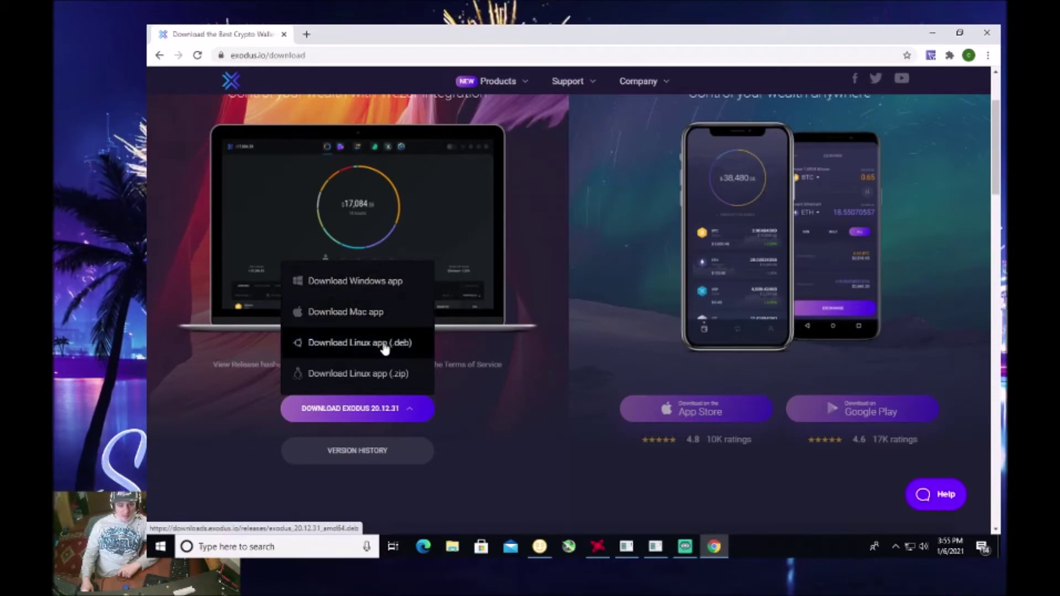
pyautogui.click(393, 291)
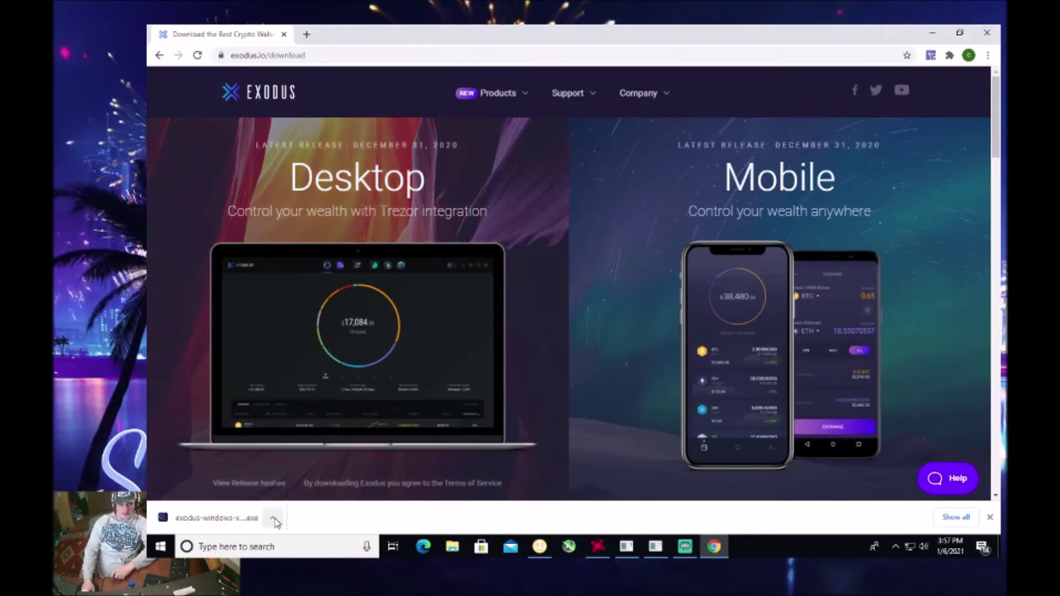
# Step: Run the downloaded Exodus installer and dismiss the Exodus Installed confirmation
pyautogui.click(274, 520)
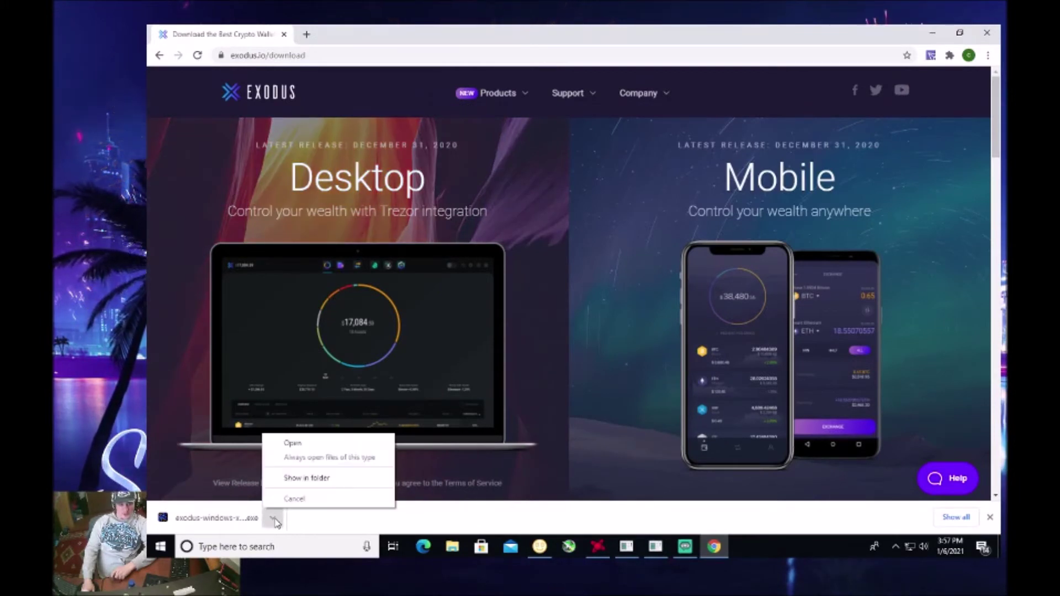
pyautogui.click(294, 445)
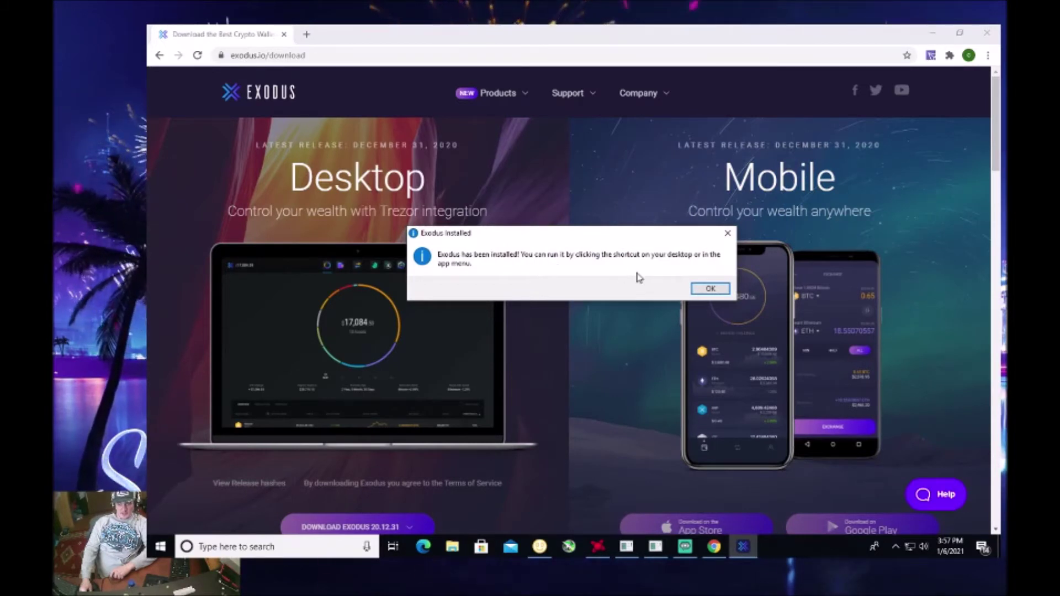
pyautogui.click(710, 288)
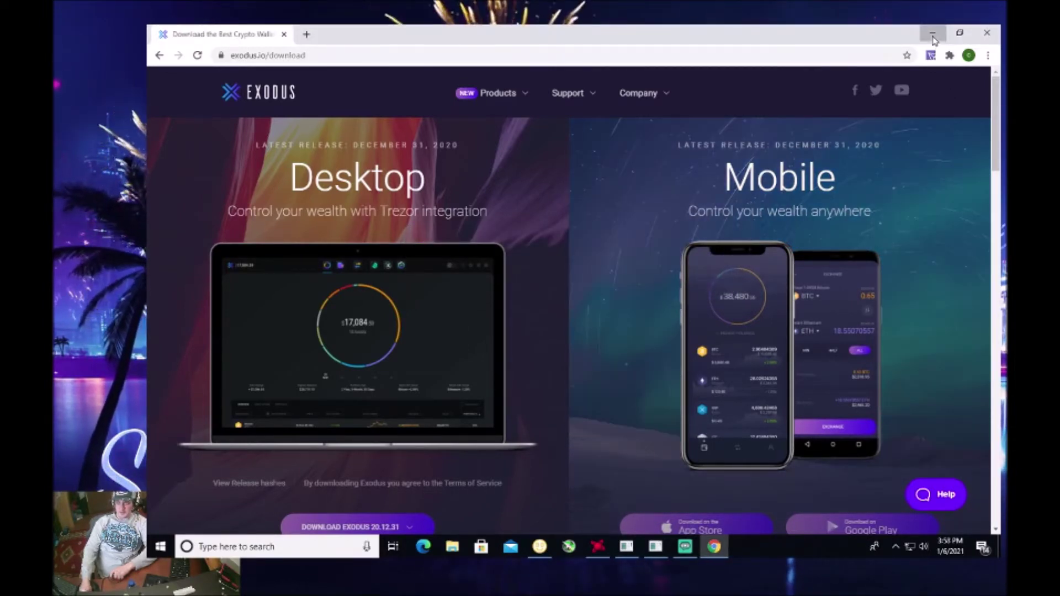
# Step: Minimize Chrome and OBS to reach the desktop and select the new Exodus shortcut
pyautogui.click(932, 39)
pyautogui.click(928, 44)
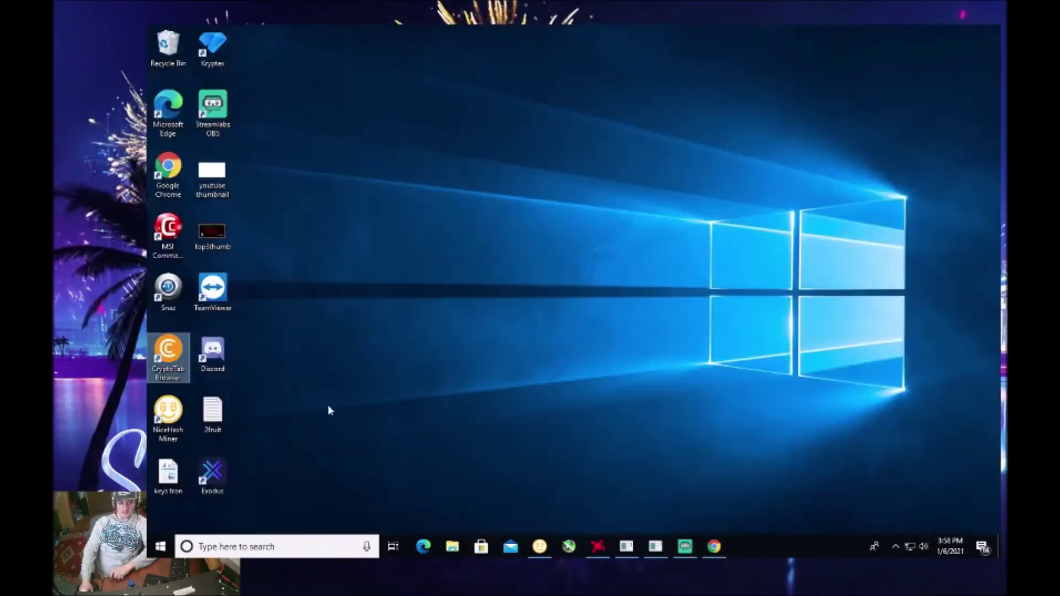
pyautogui.click(221, 473)
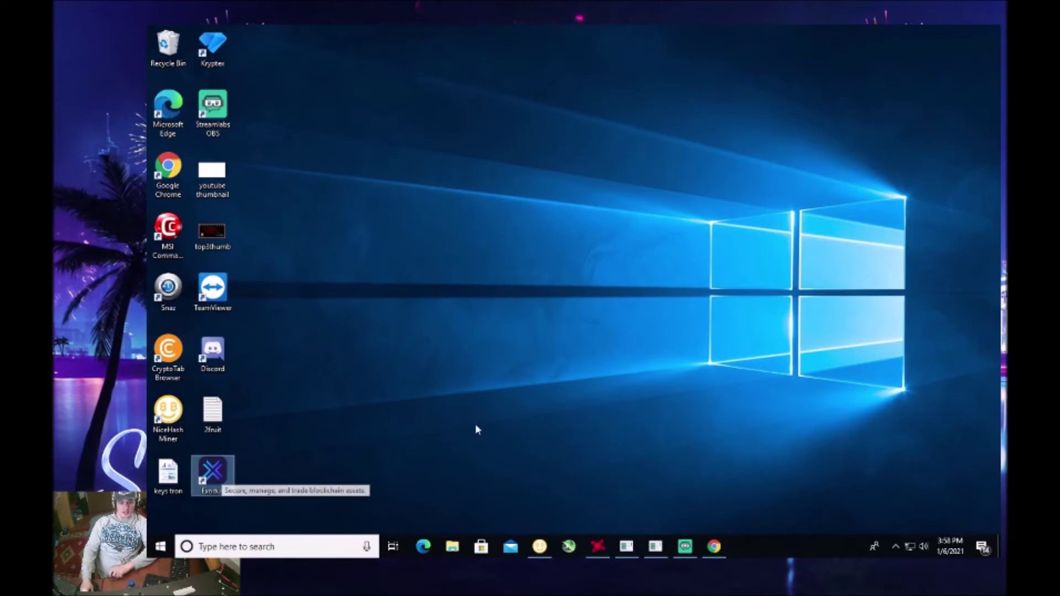
pyautogui.scroll(-1, 509, 273)
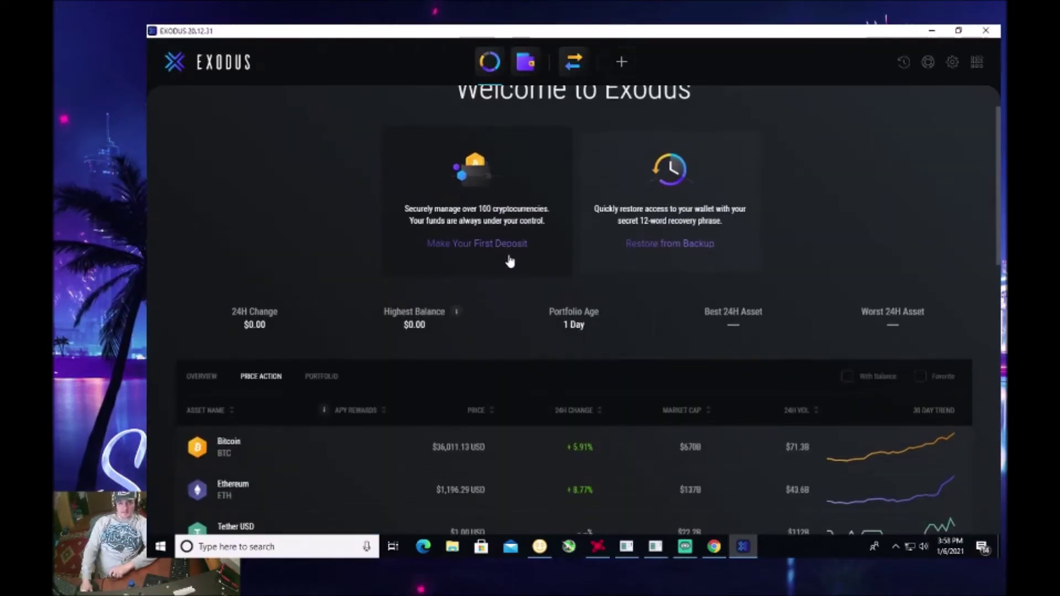
pyautogui.scroll(-2, 510, 262)
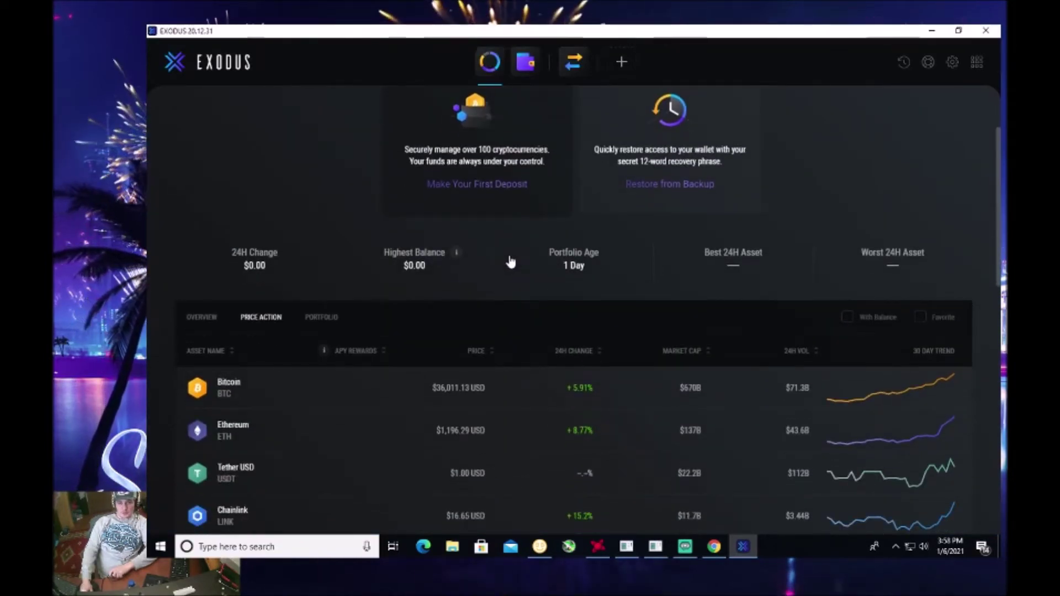
pyautogui.scroll(-2, 511, 259)
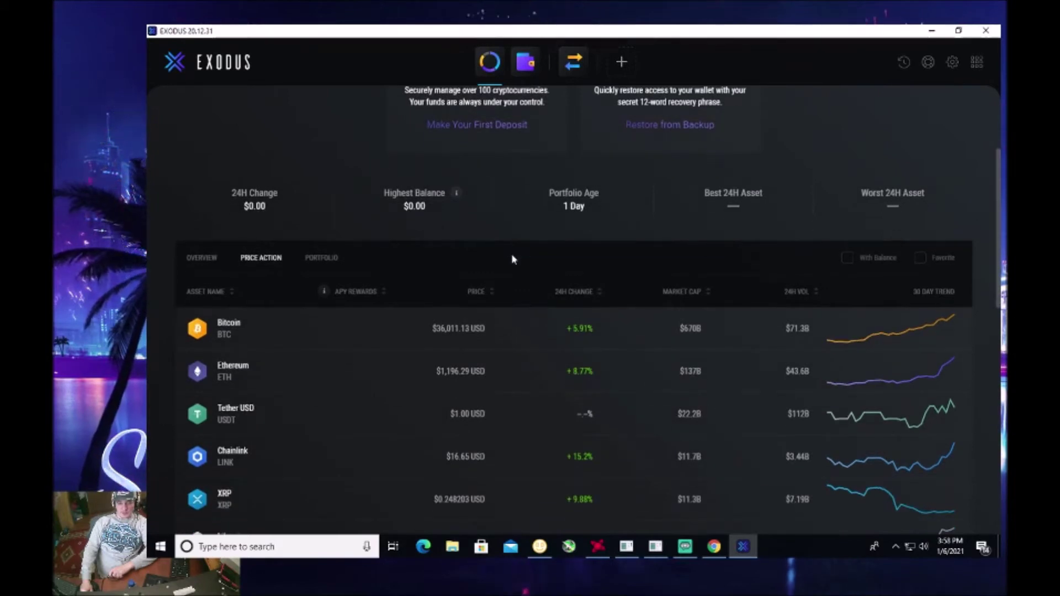
pyautogui.scroll(-7, 512, 260)
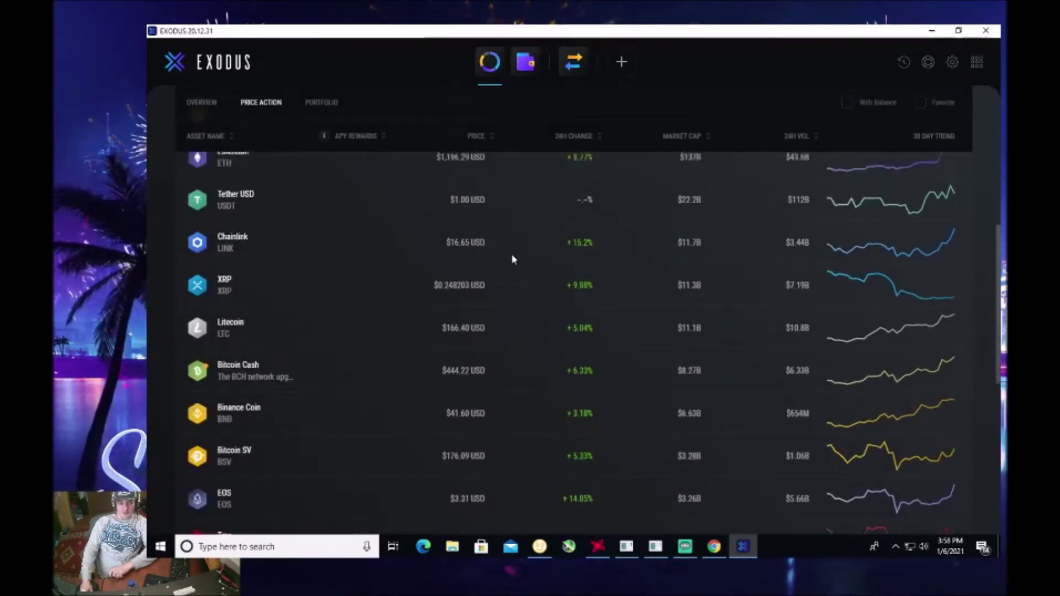
pyautogui.scroll(9, 512, 258)
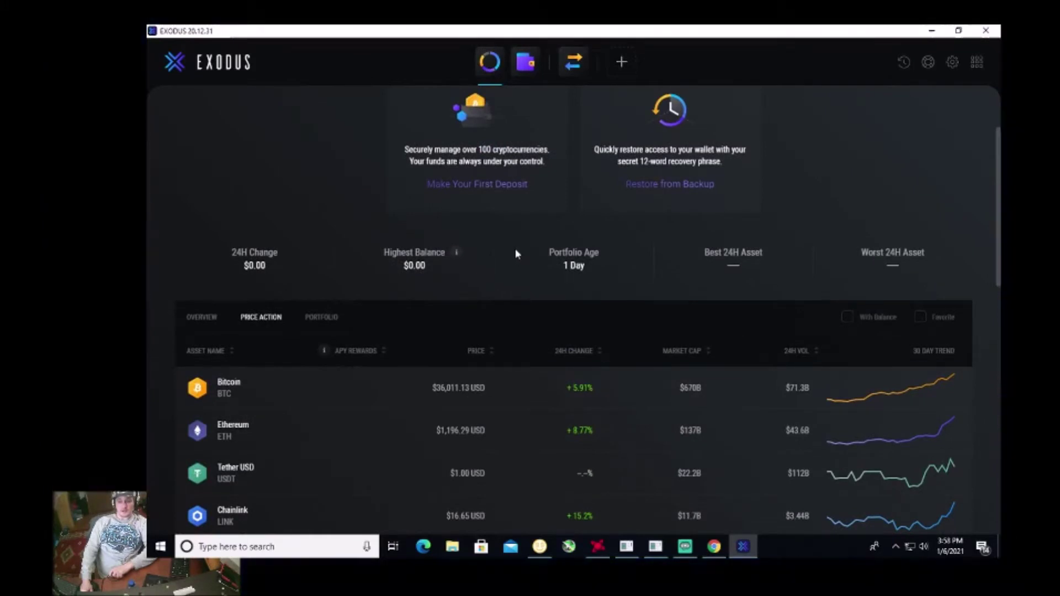
pyautogui.scroll(-2, 515, 248)
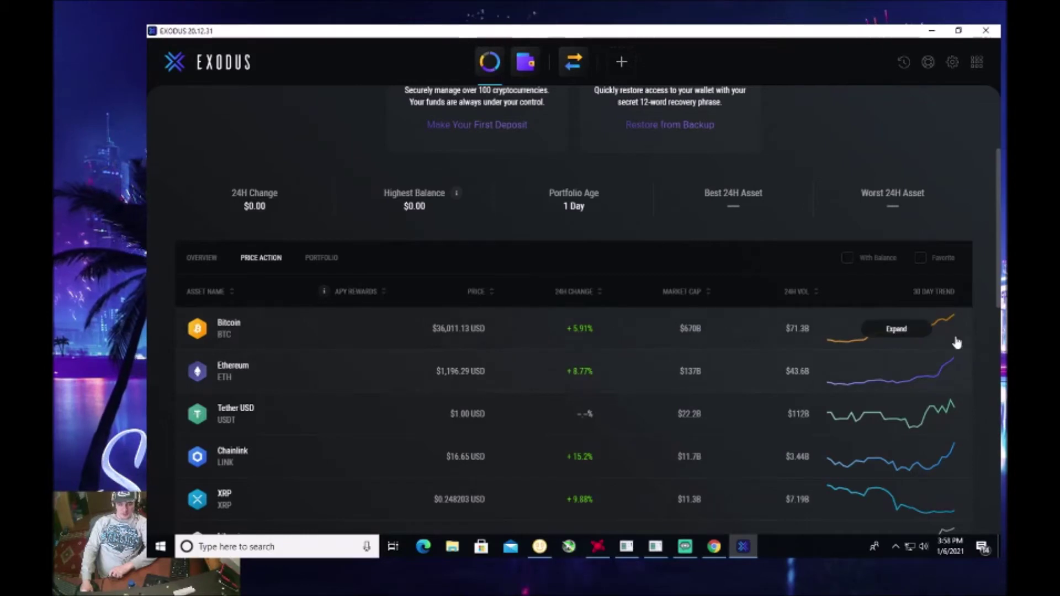
pyautogui.moveTo(999, 257); pyautogui.dragTo(988, 499)
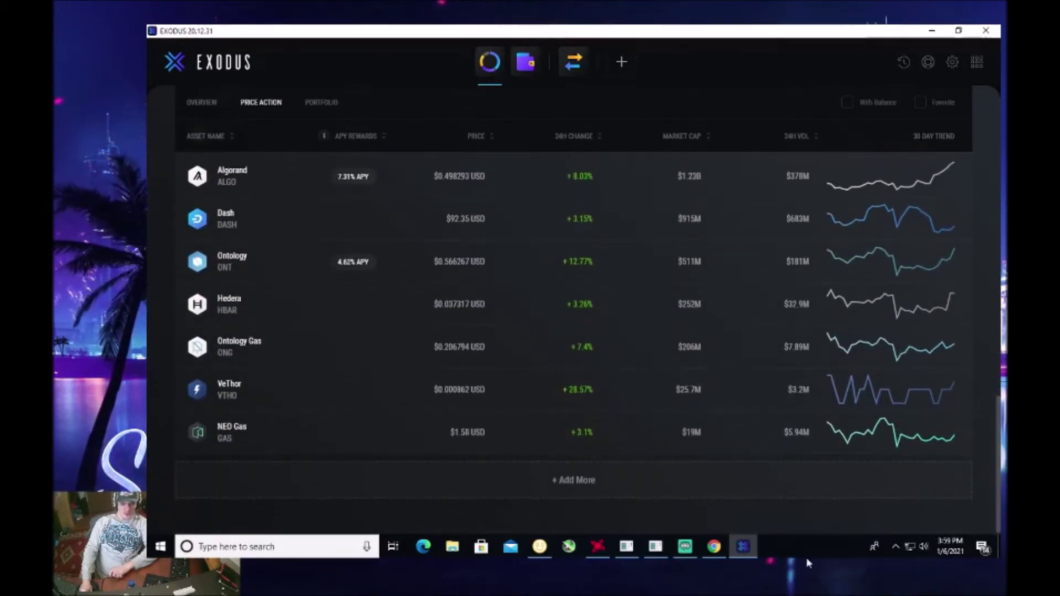
pyautogui.click(571, 493)
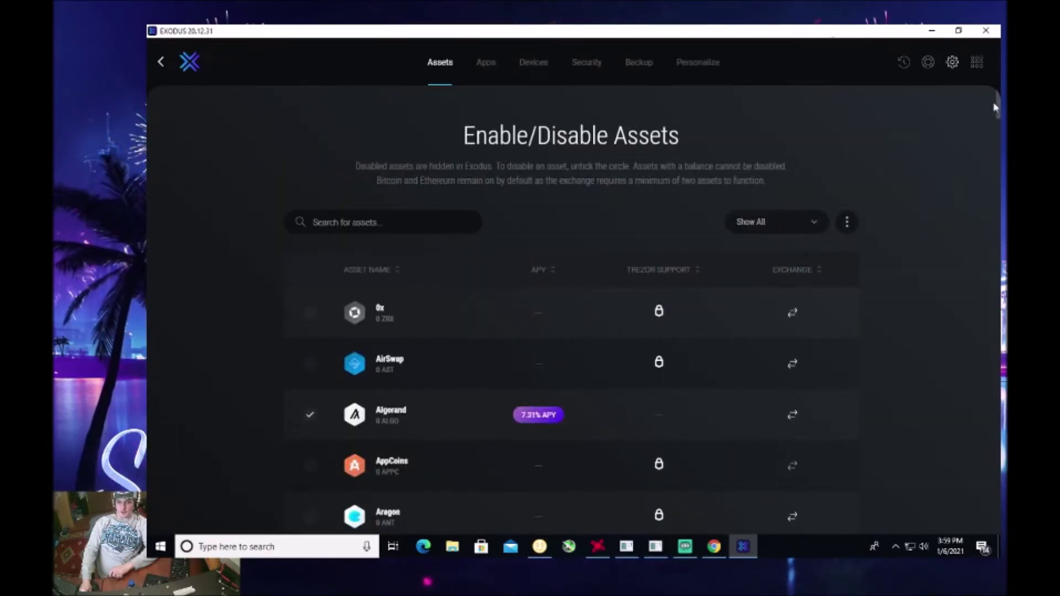
# Step: Enable Basic Attention Token in the Enable/Disable Assets list, alongside Algorand, Binance Coin and Bitcoin
pyautogui.moveTo(999, 110); pyautogui.dragTo(1000, 132)
pyautogui.scroll(2, 360, 365)
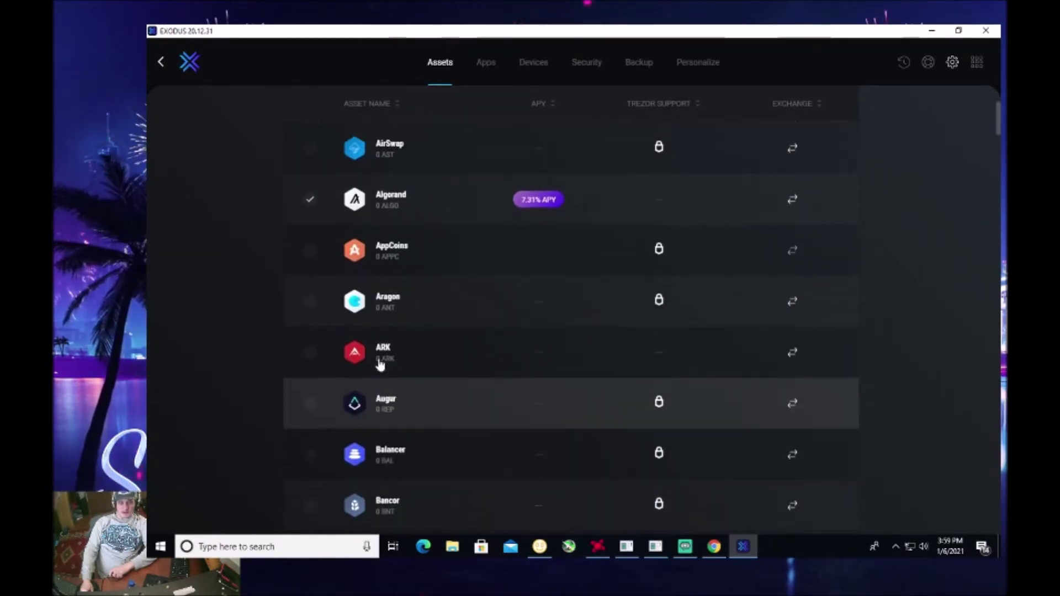
pyautogui.scroll(-3, 361, 381)
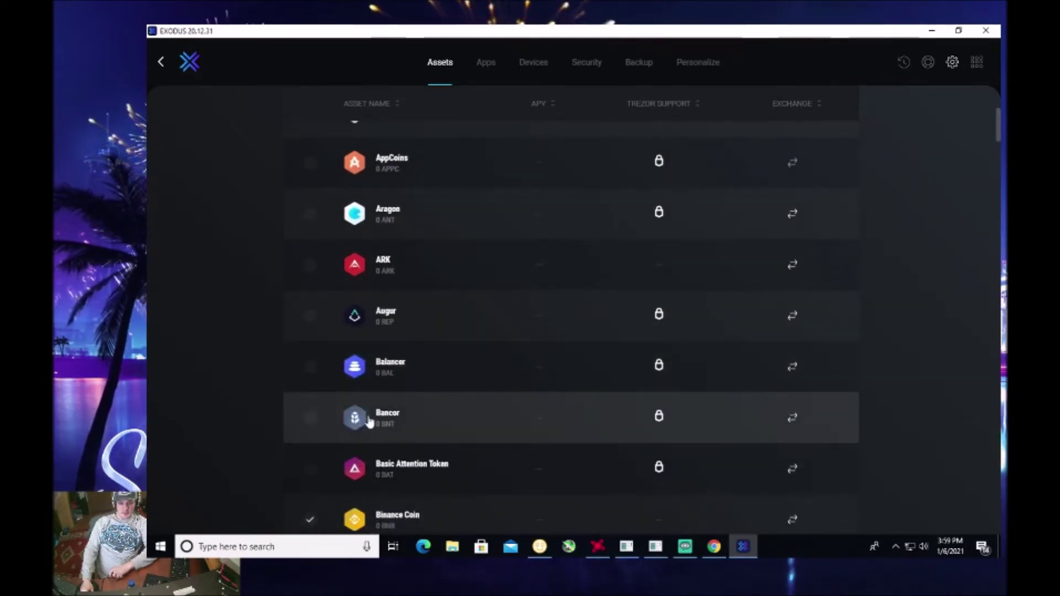
pyautogui.scroll(-1, 367, 425)
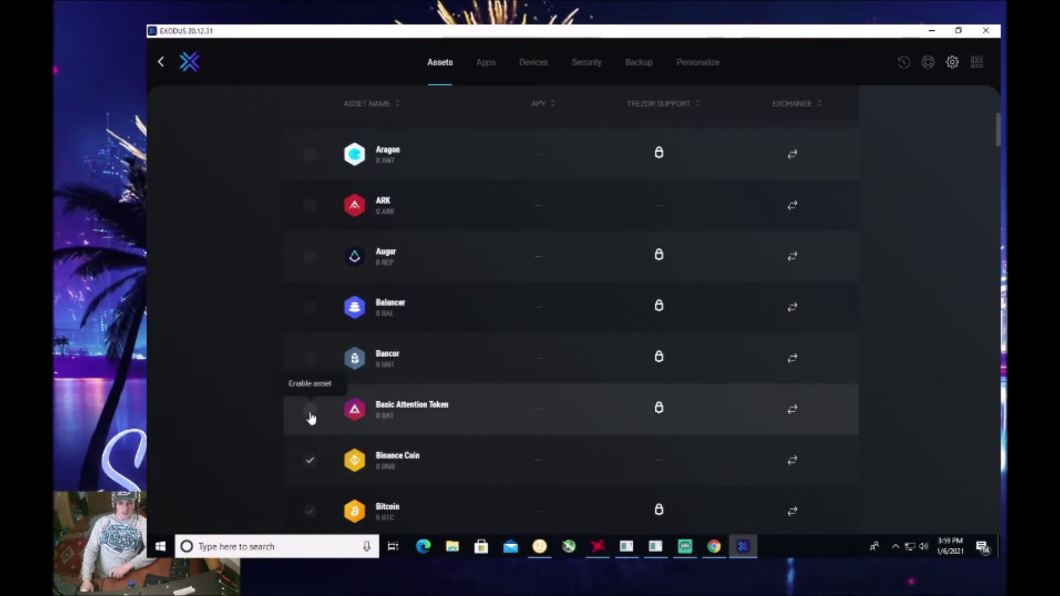
pyautogui.click(310, 415)
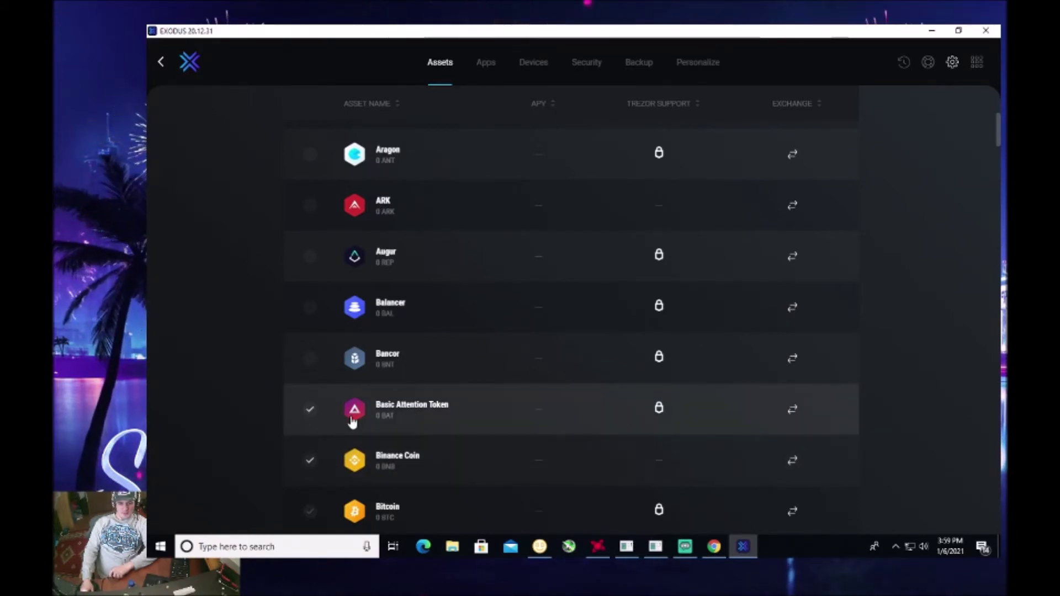
pyautogui.scroll(6, 456, 504)
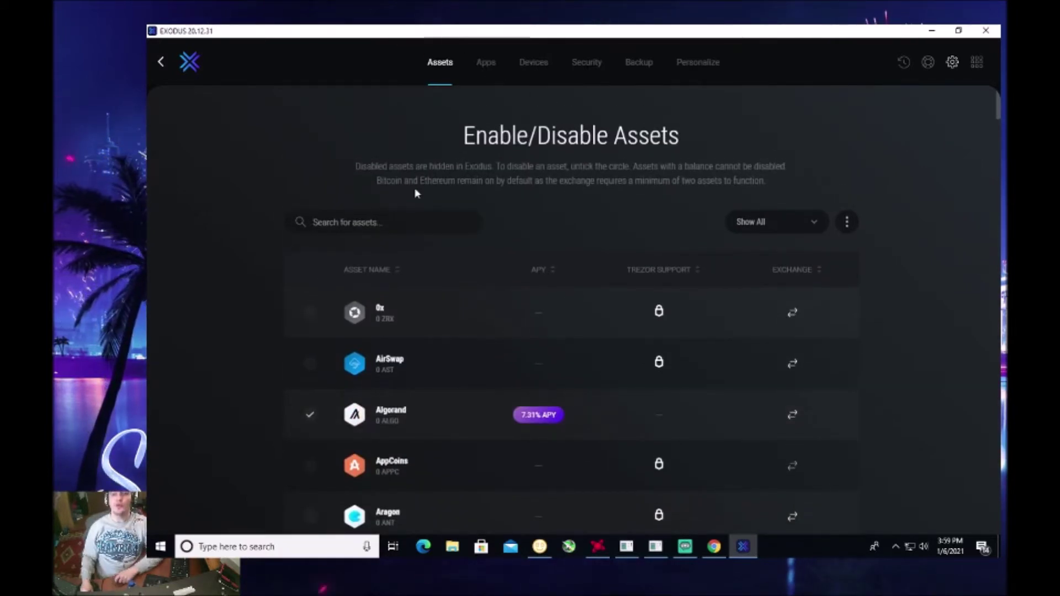
# Step: View the Basic Attention Token wallet from the portfolio, then go to the Bitcoin-to-Ethereum Exchange screen
pyautogui.click(160, 64)
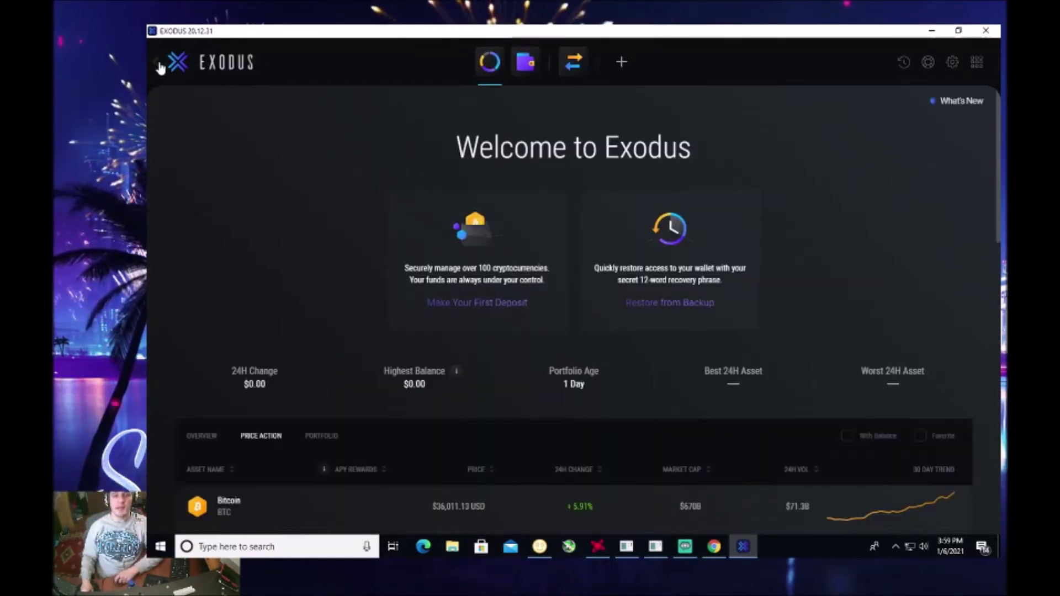
pyautogui.scroll(-15, 447, 292)
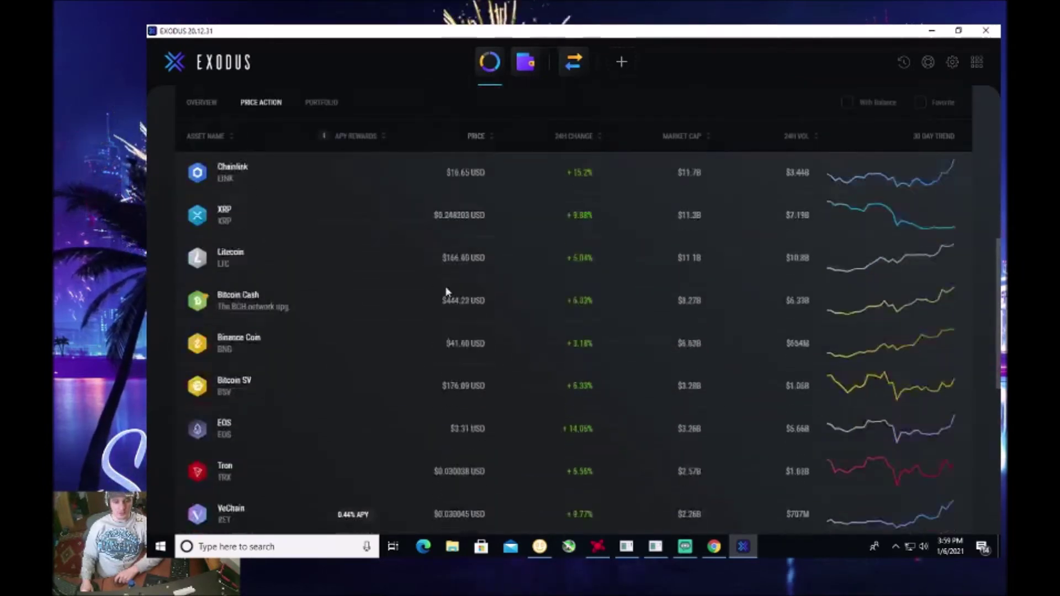
pyautogui.scroll(-4, 442, 293)
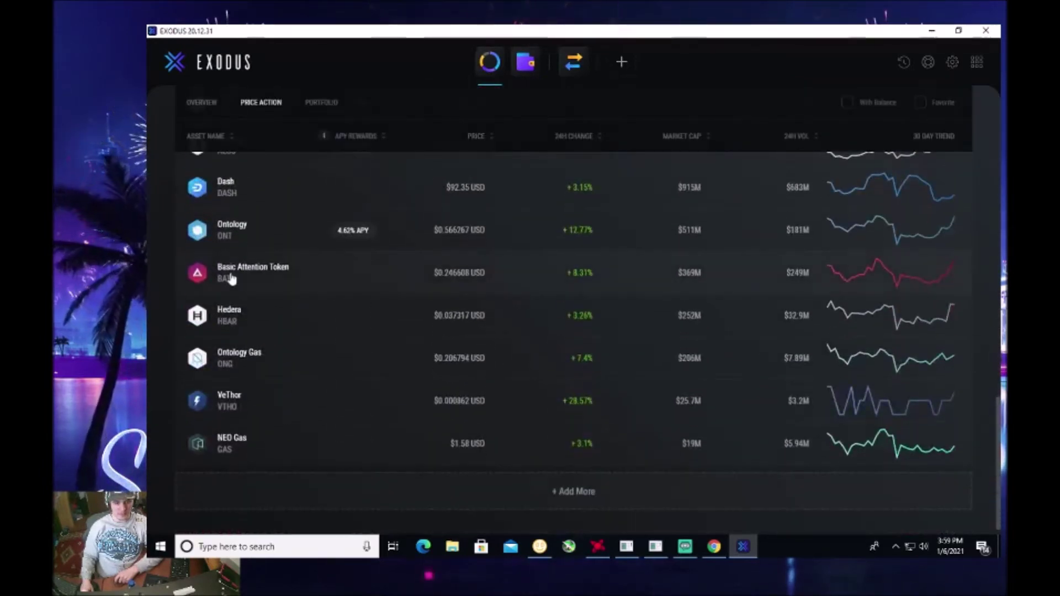
pyautogui.click(318, 282)
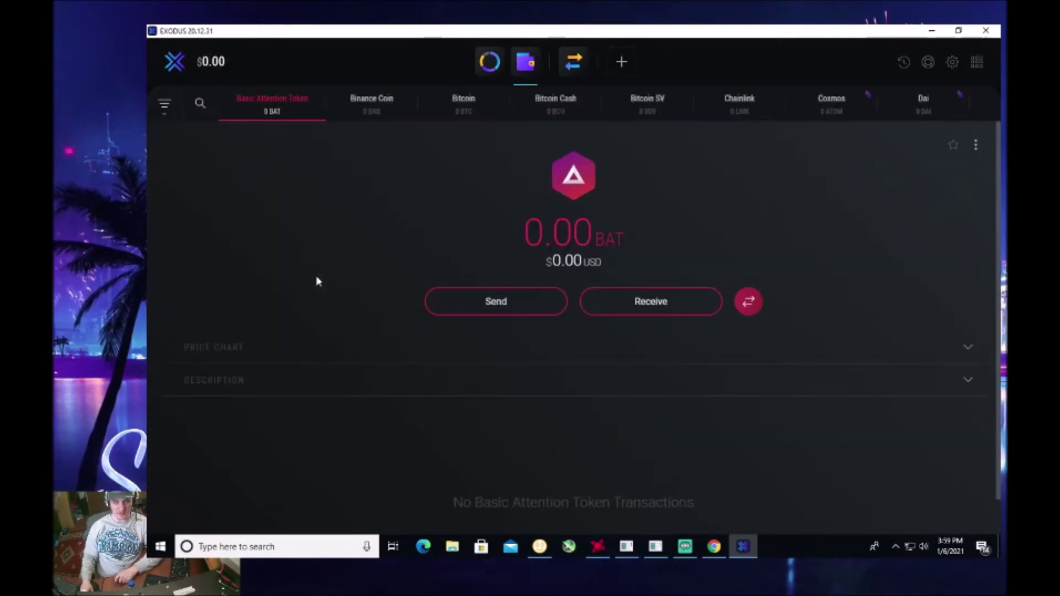
pyautogui.click(575, 74)
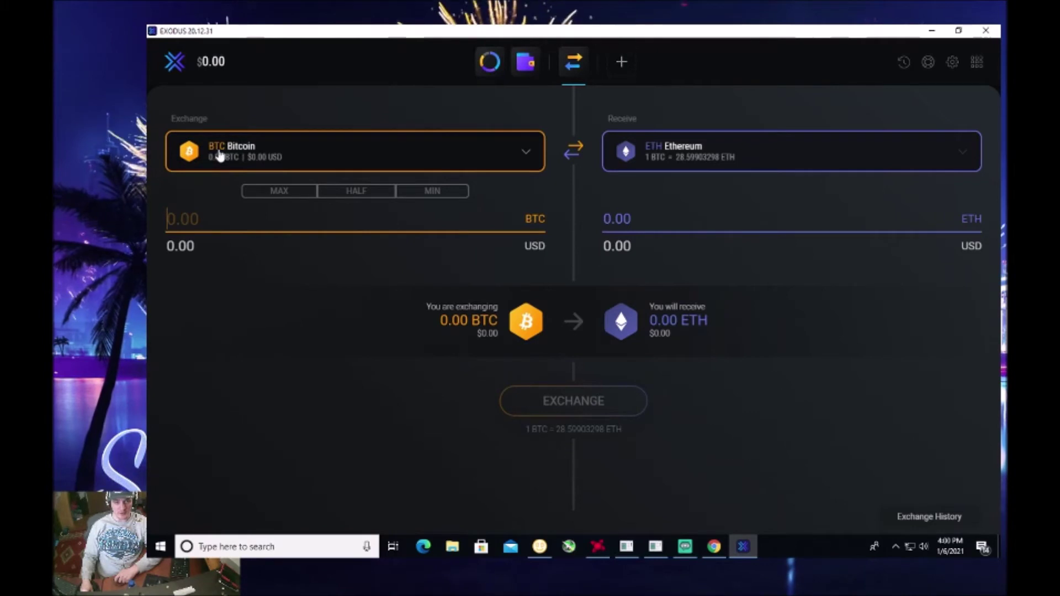
# Step: Keep Bitcoin as the source, set ADA Cardano as the coin to receive, then return to Portfolio
pyautogui.click(527, 155)
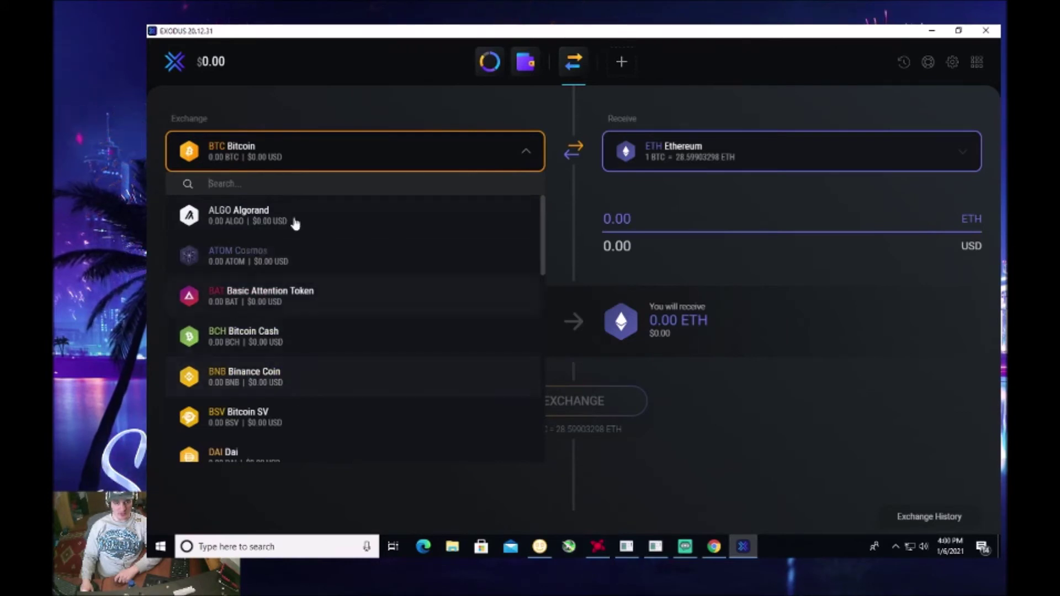
pyautogui.click(774, 87)
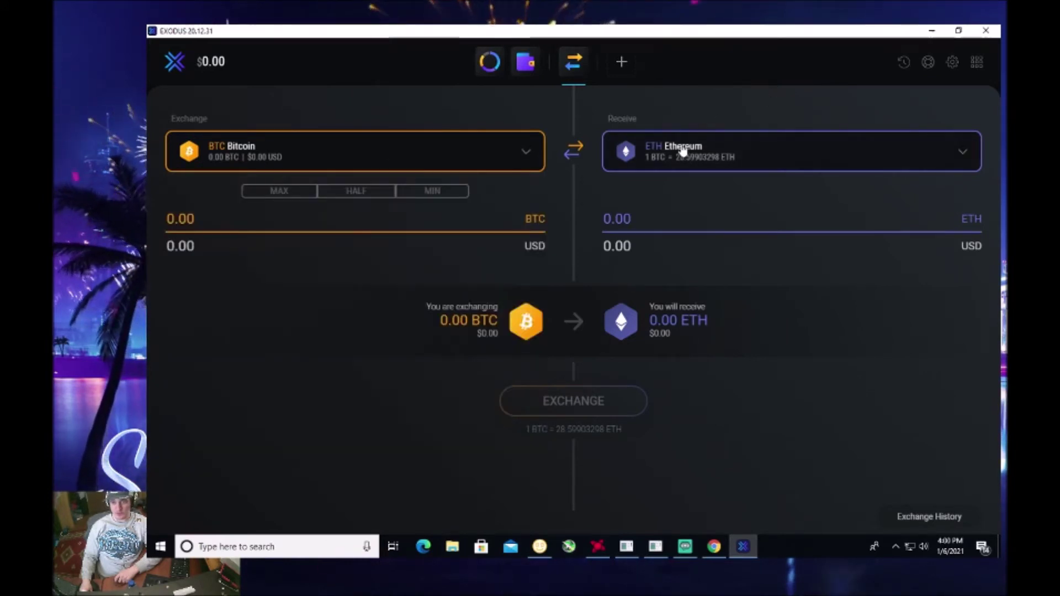
pyautogui.click(659, 159)
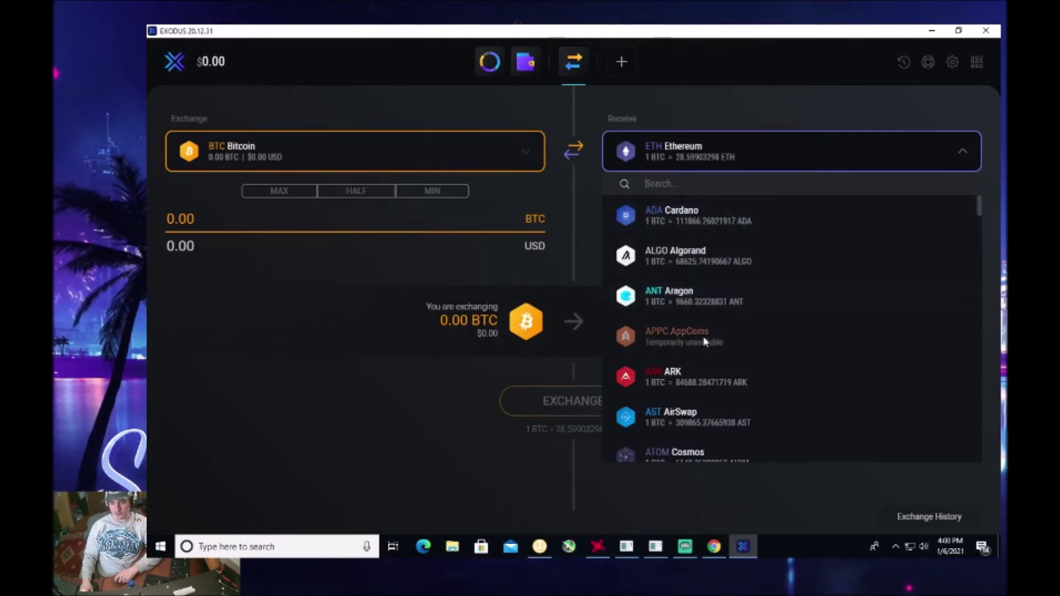
pyautogui.click(700, 223)
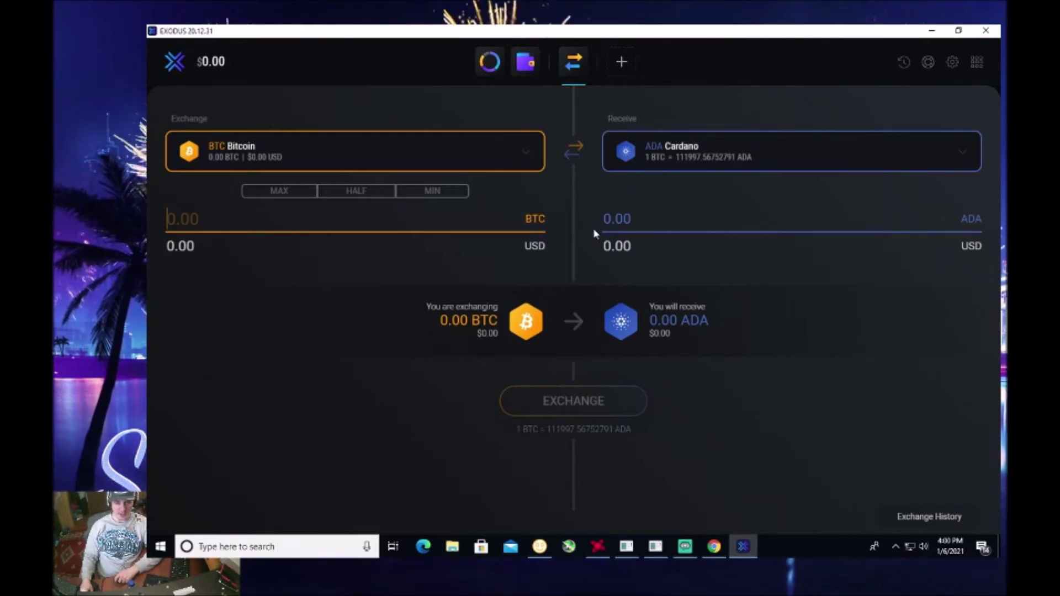
pyautogui.click(489, 62)
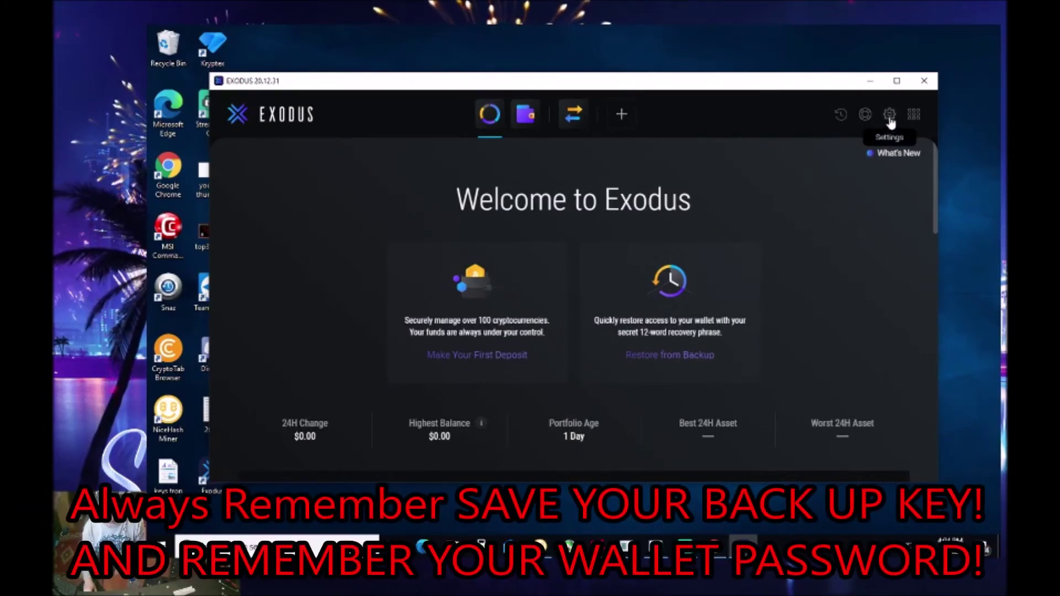
# Step: In Settings > Backup, enter a new wallet password and confirm it to reach the 12-word phrase step
pyautogui.click(889, 117)
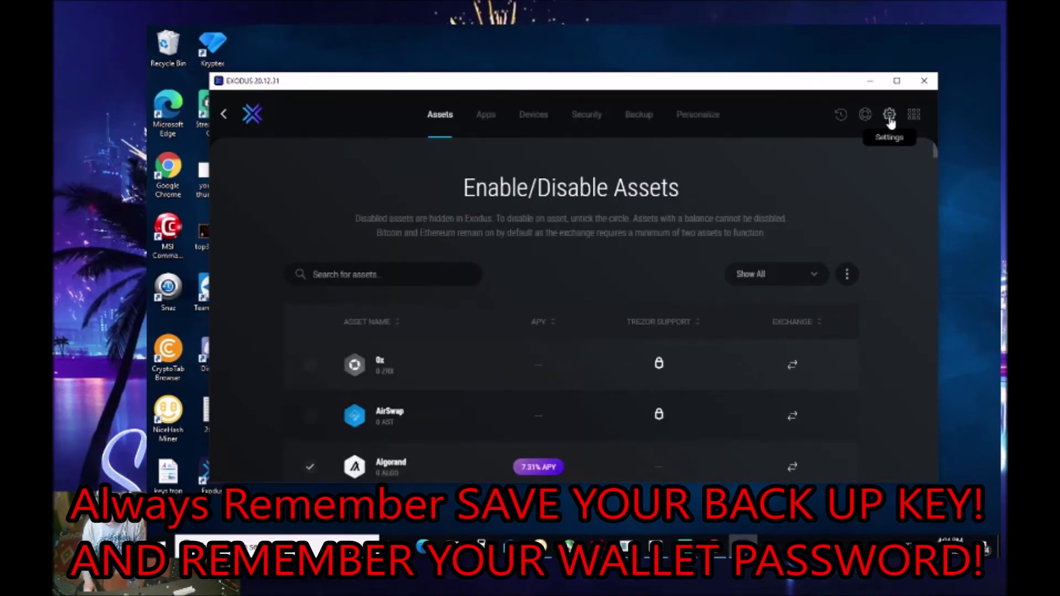
pyautogui.click(639, 115)
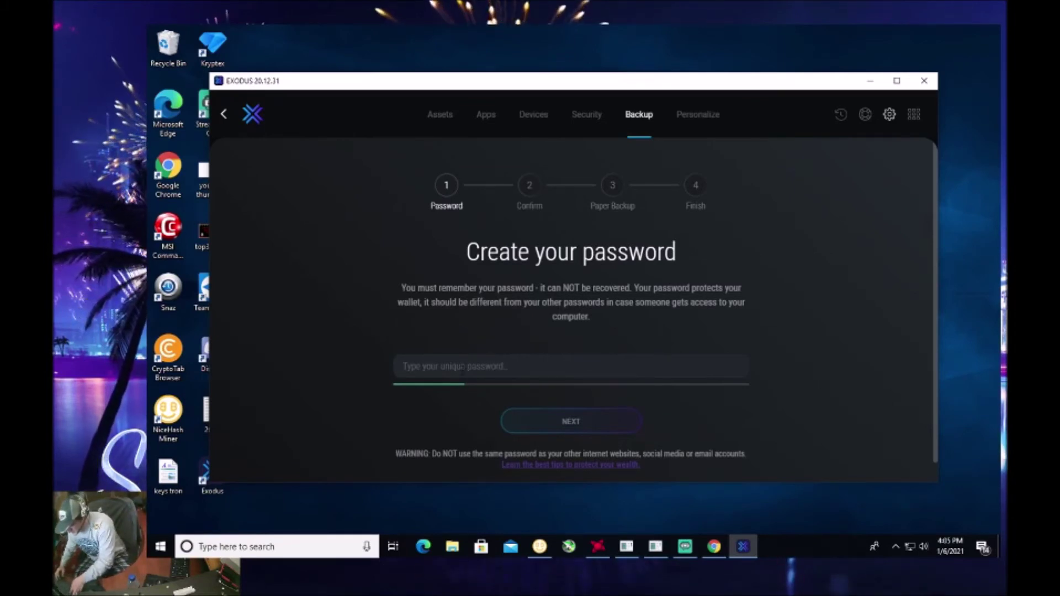
pyautogui.hotkey('ctrl', 'v')
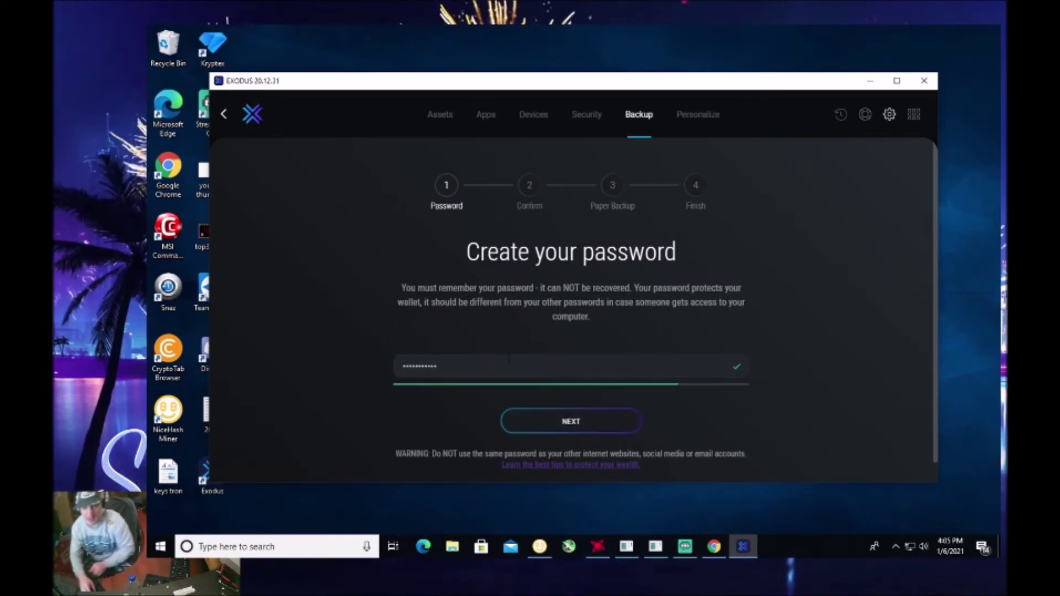
pyautogui.click(551, 425)
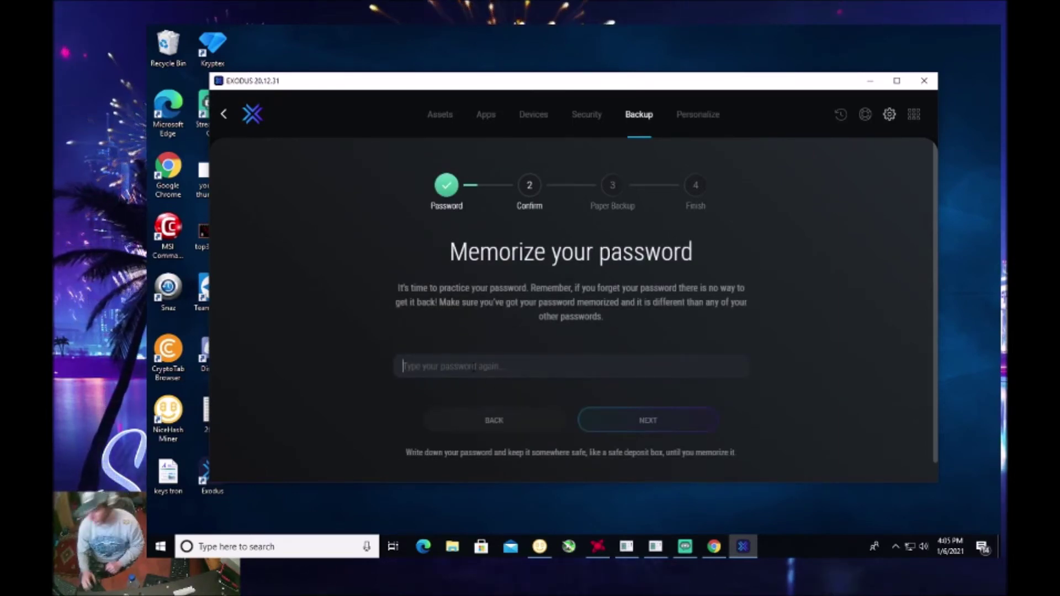
pyautogui.write('************')
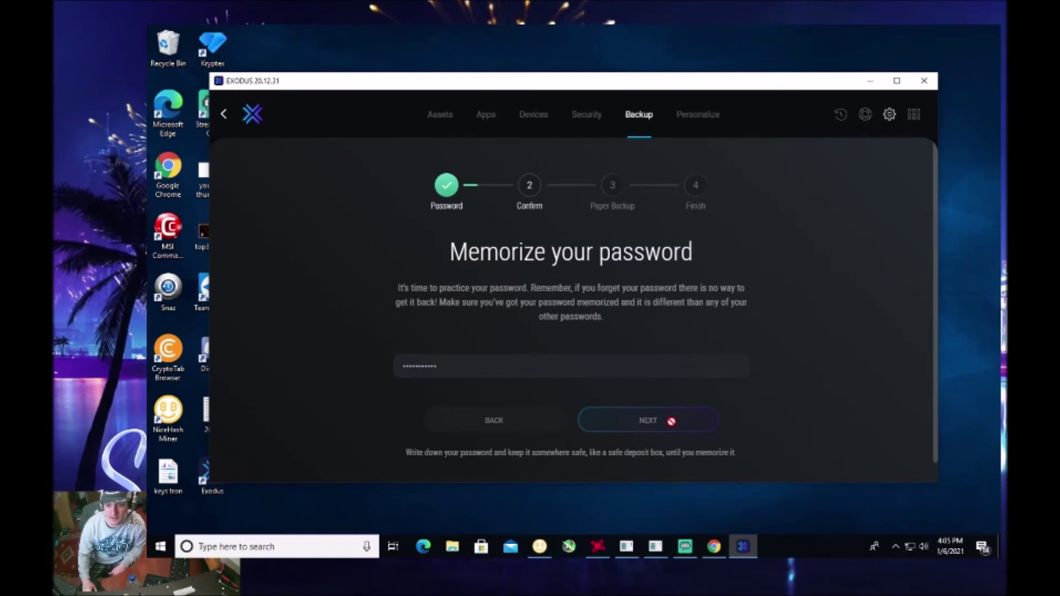
pyautogui.click(670, 421)
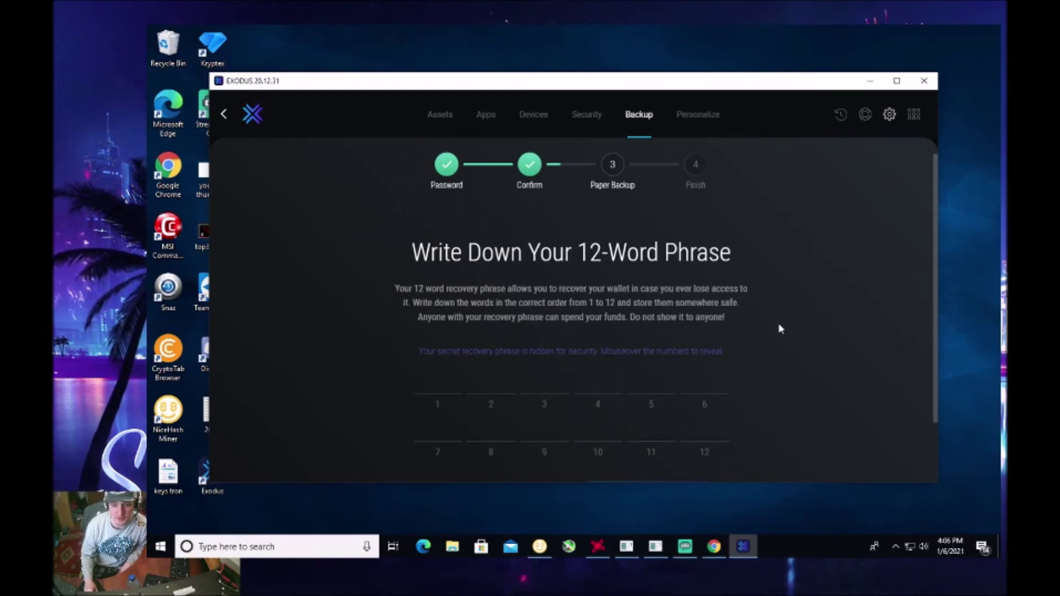
# Step: Maximize the Exodus window and reveal the hidden recovery-phrase words slot by slot
pyautogui.scroll(-2, 640, 346)
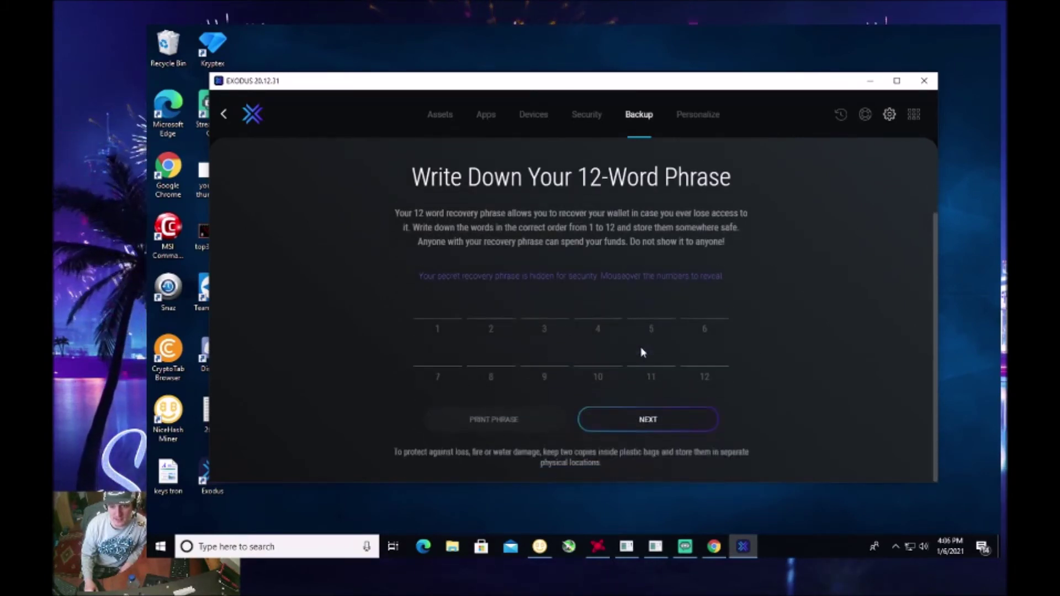
pyautogui.press('super+Up')
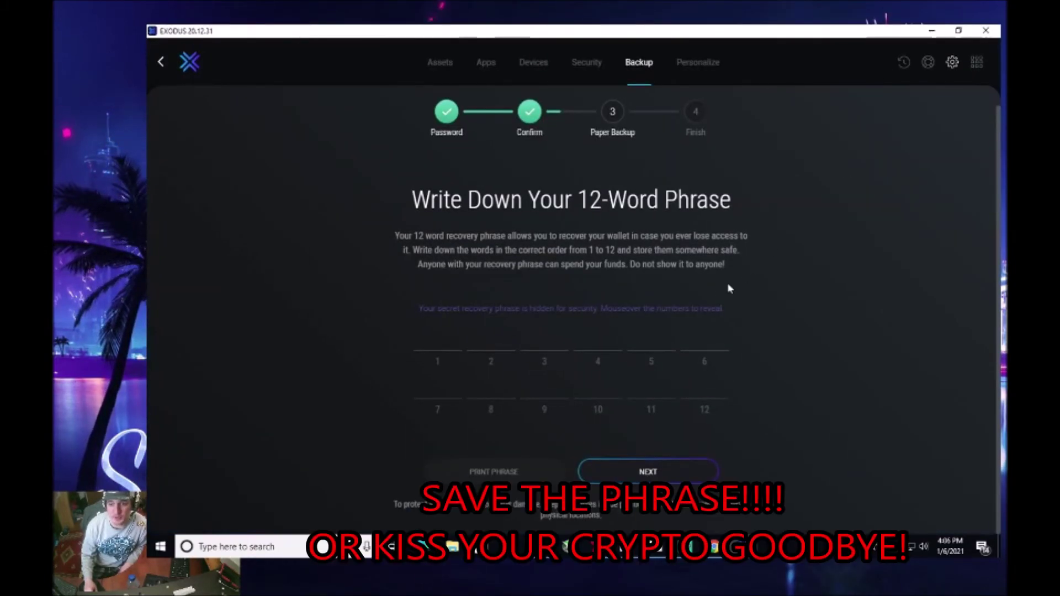
pyautogui.moveTo(590, 395)
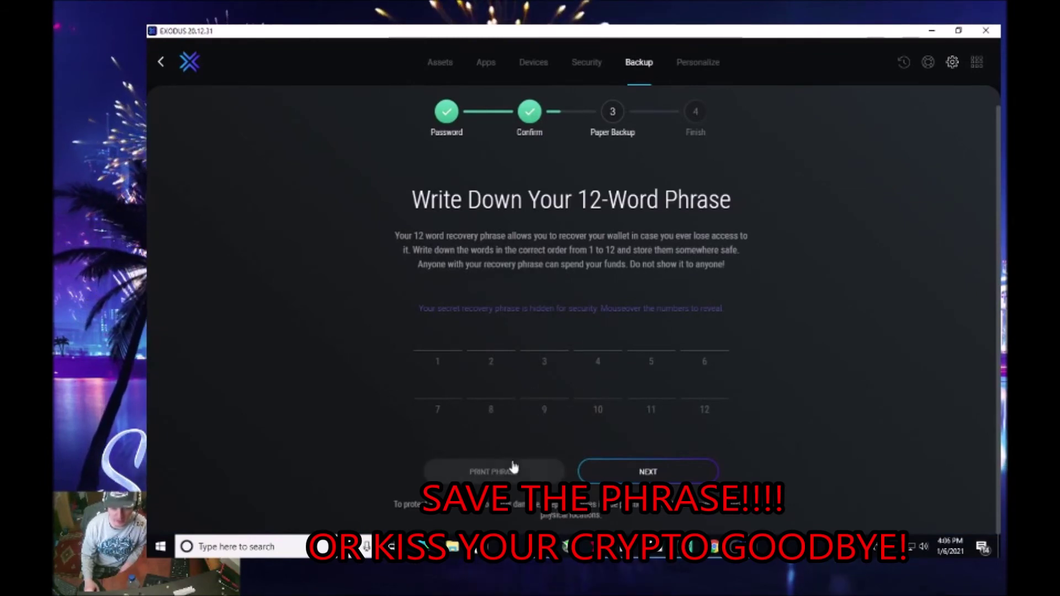
pyautogui.moveTo(457, 350)
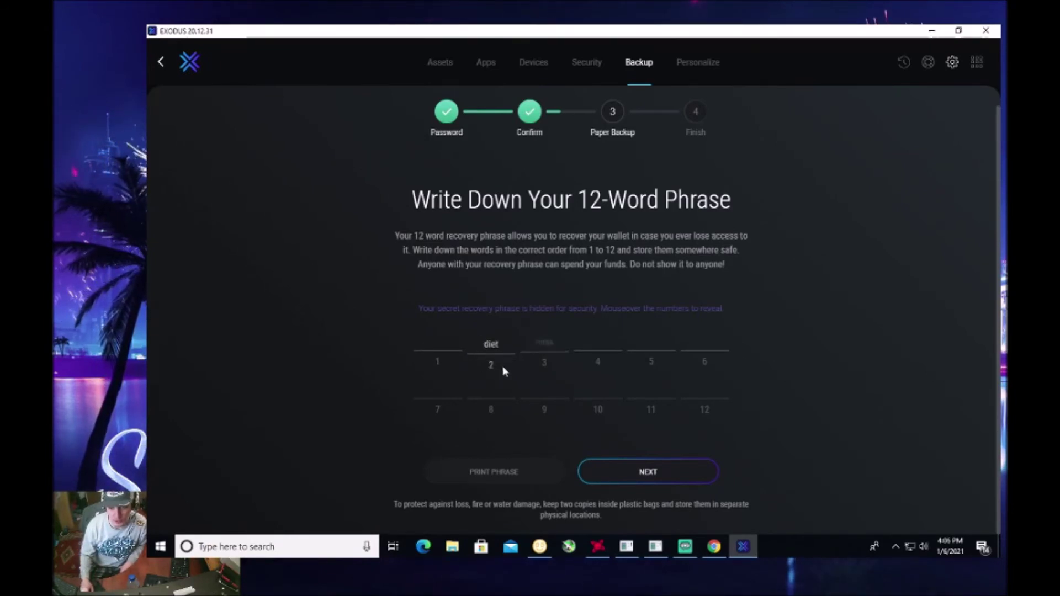
pyautogui.moveTo(542, 346)
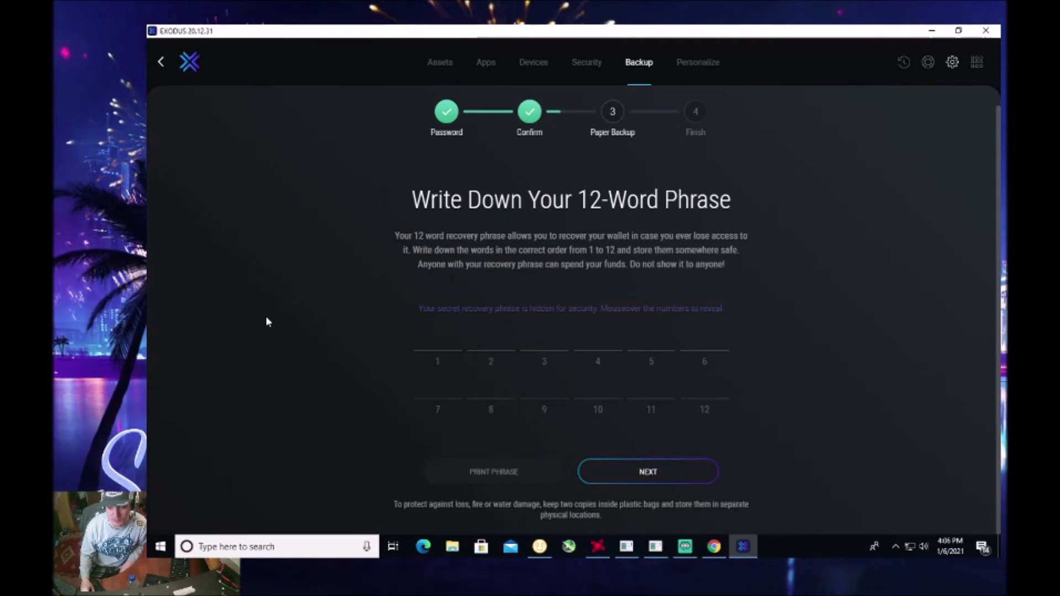
pyautogui.moveTo(463, 409)
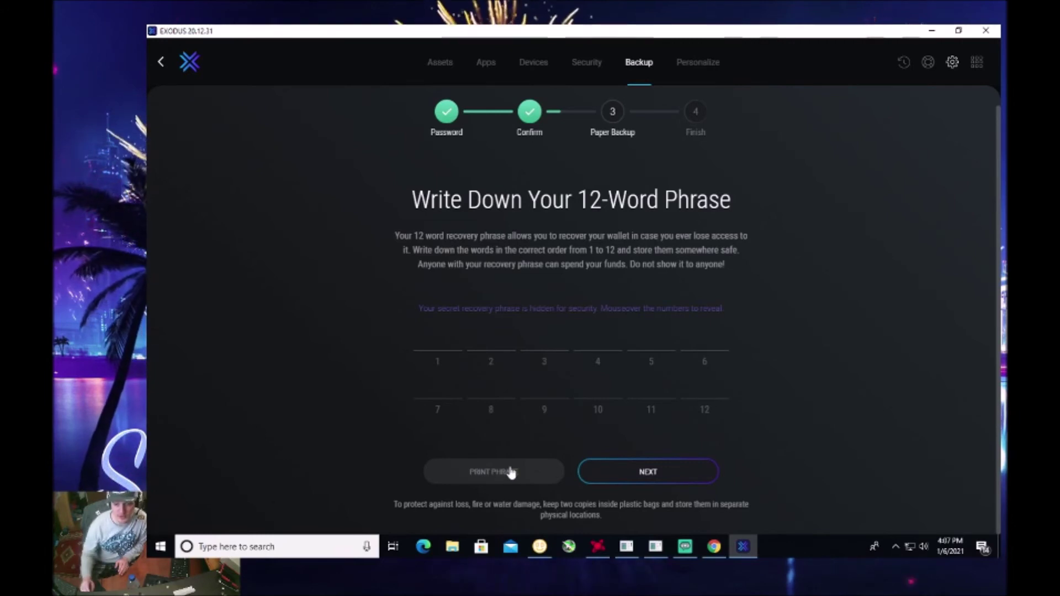
# Step: Pass the Check Your Paper Backup step and finish the backup
pyautogui.click(635, 473)
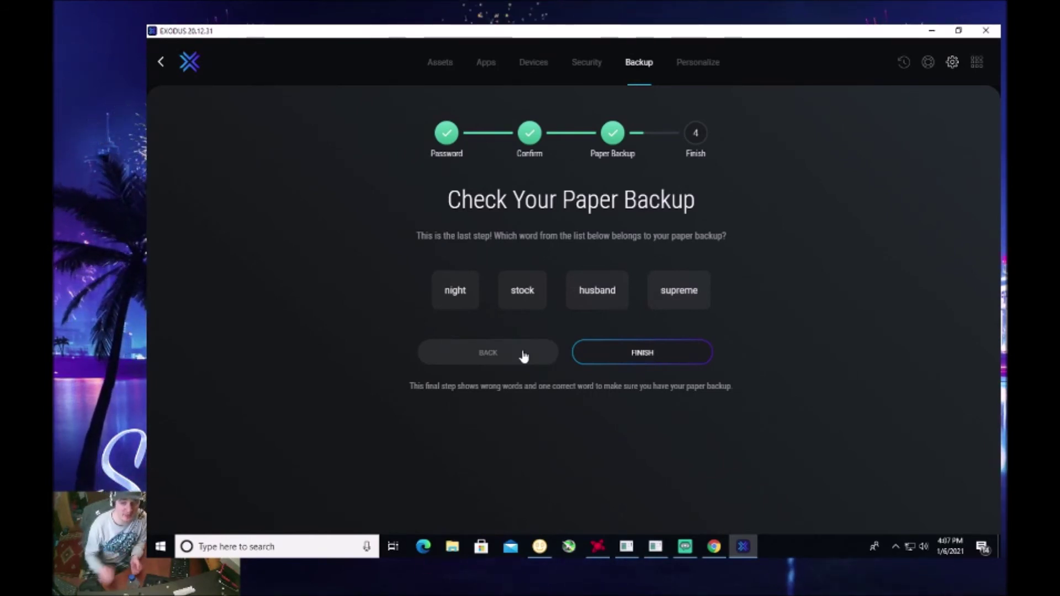
pyautogui.click(579, 71)
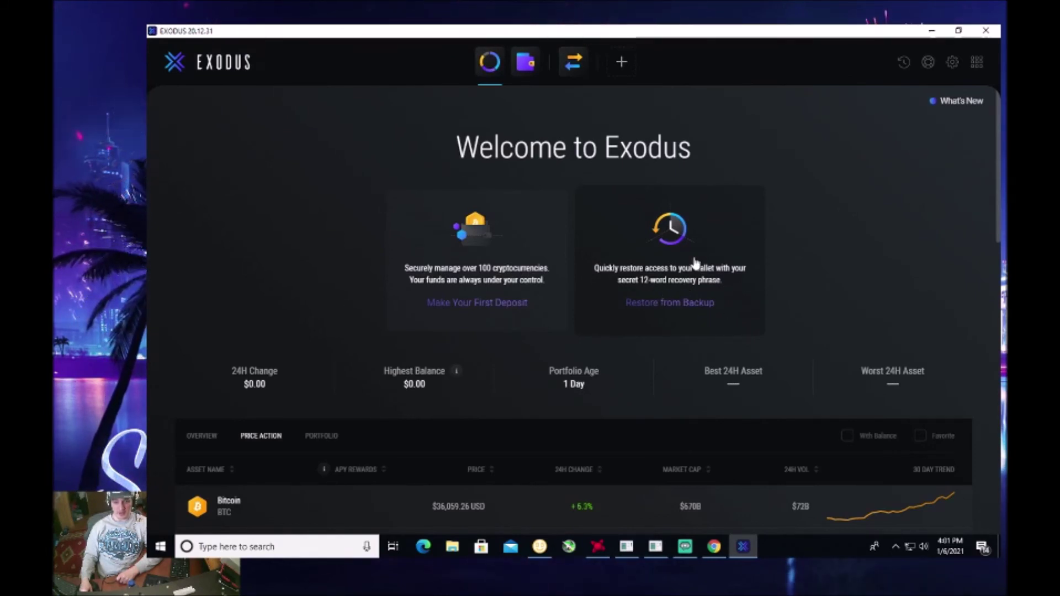
# Step: Restart Exodus into Restore from Backup mode, then quit the 12-word Restore Wallet screen
pyautogui.click(695, 264)
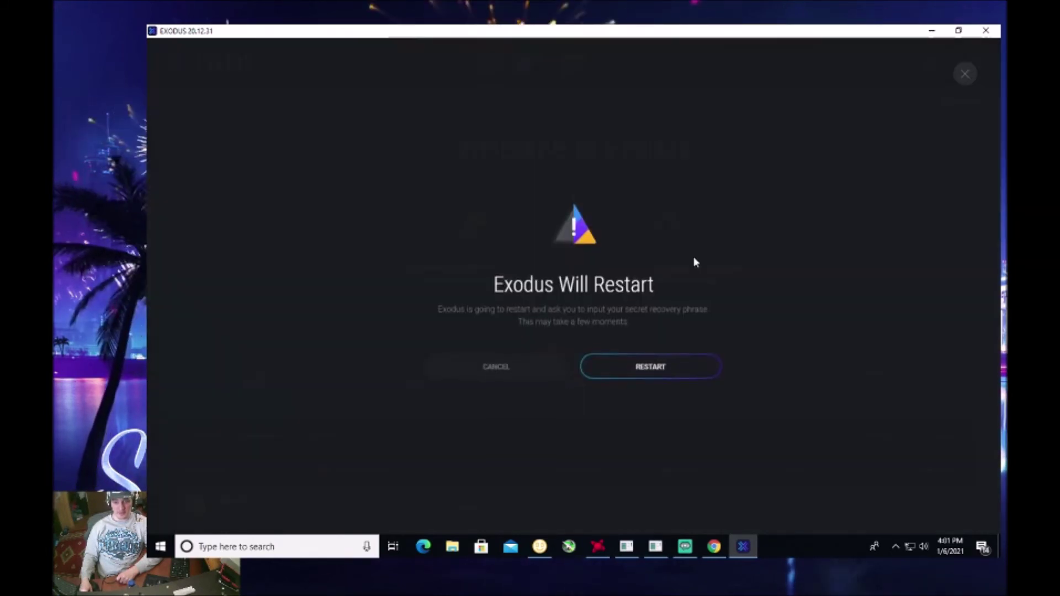
pyautogui.click(657, 370)
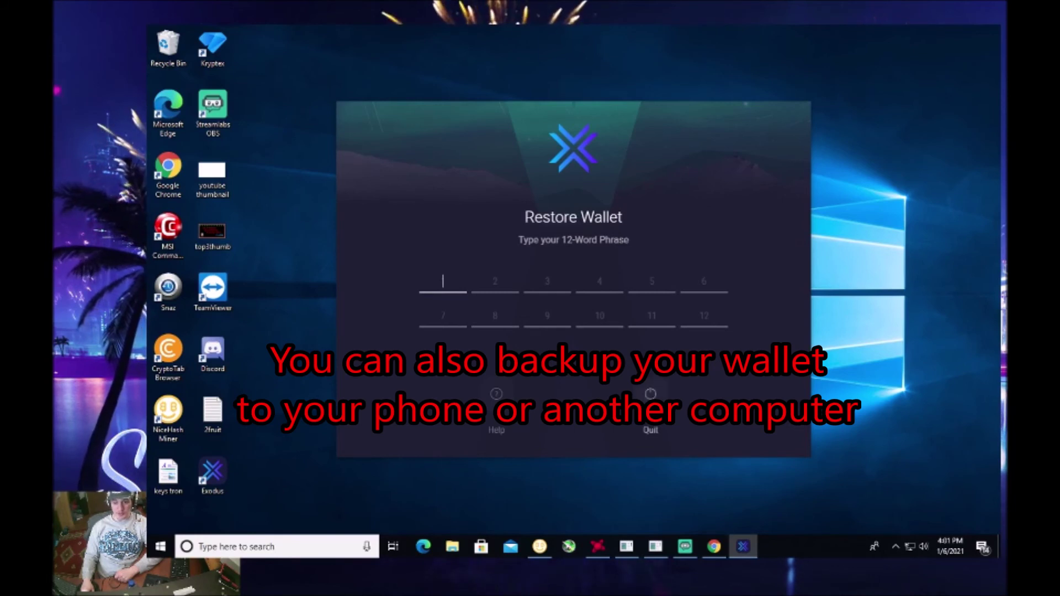
pyautogui.click(650, 397)
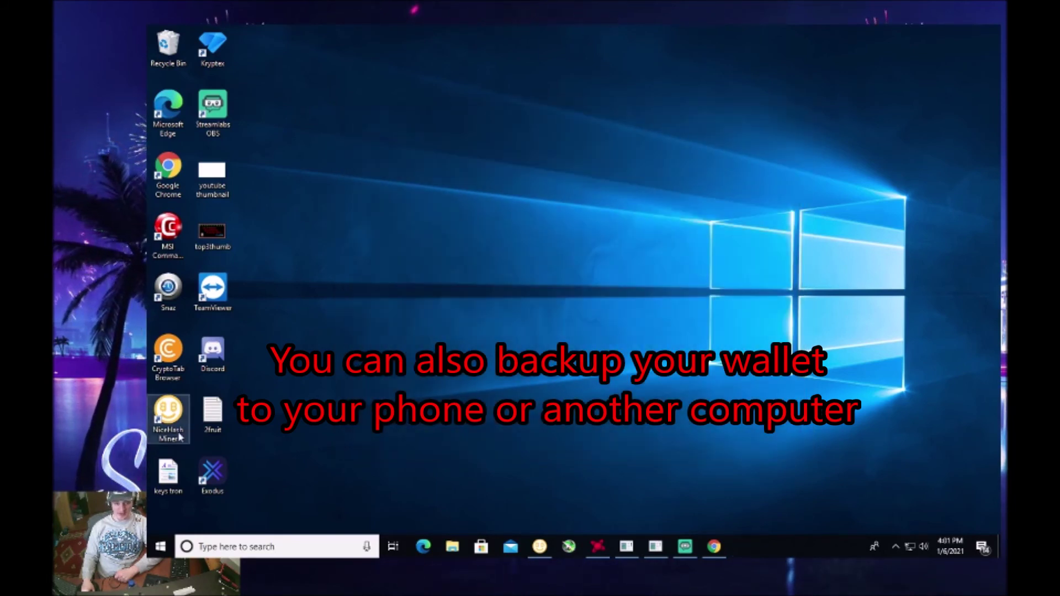
# Step: Relaunch Exodus from its desktop shortcut to reach the Welcome to Exodus page
pyautogui.doubleClick(212, 473)
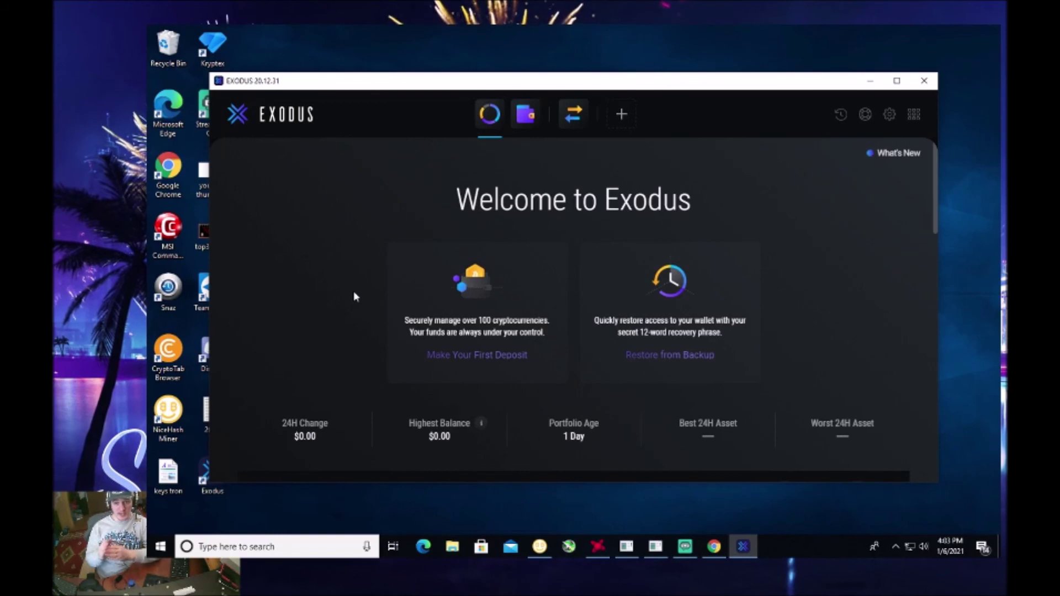
# Step: Open the Bitcoin wallet page, view its receiving address and QR code, then close Receive
pyautogui.scroll(-3, 392, 310)
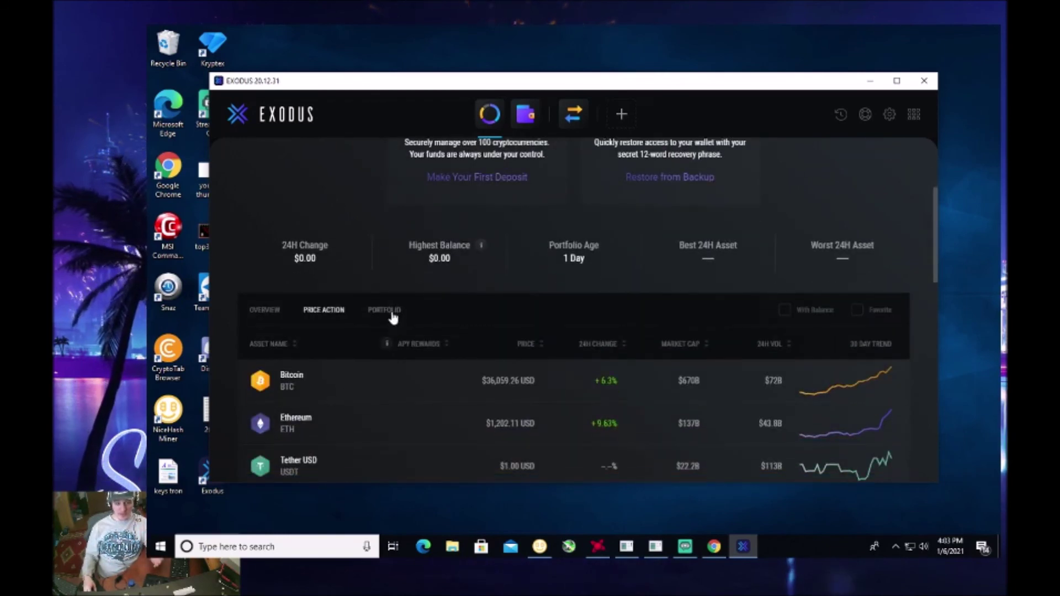
pyautogui.click(299, 390)
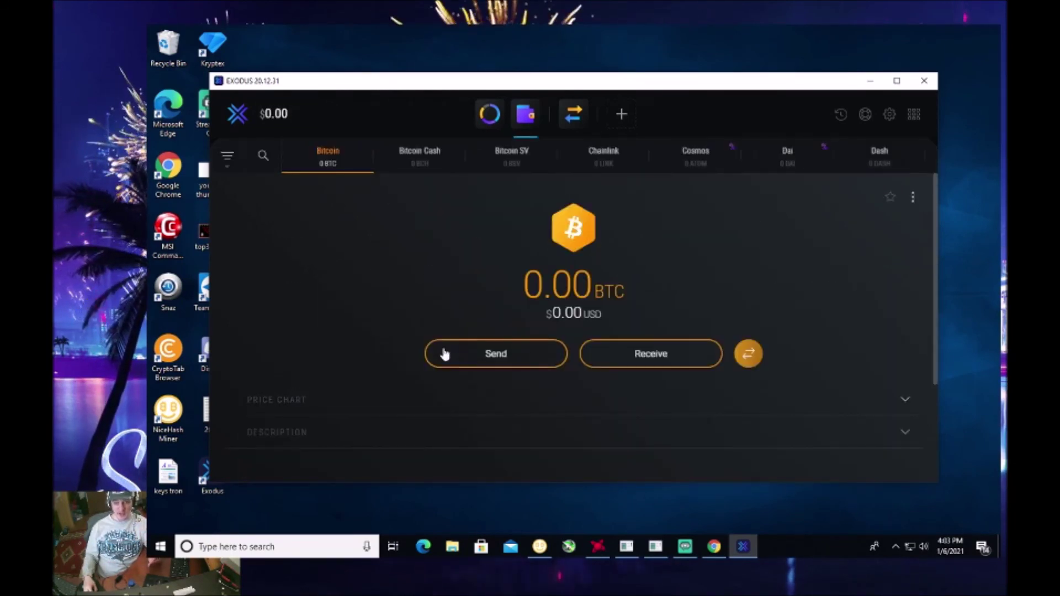
pyautogui.click(673, 359)
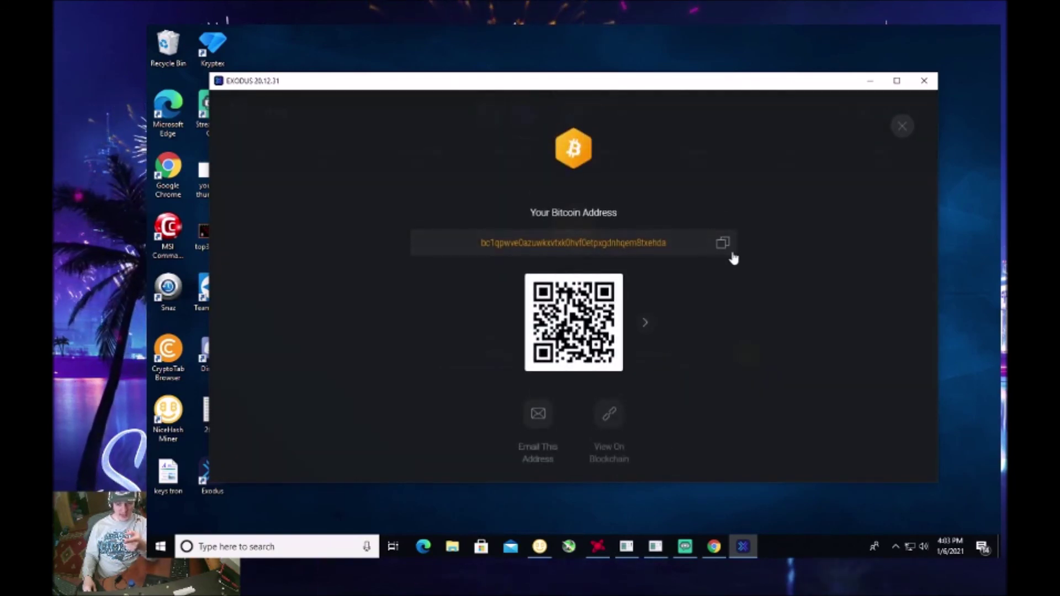
pyautogui.click(903, 130)
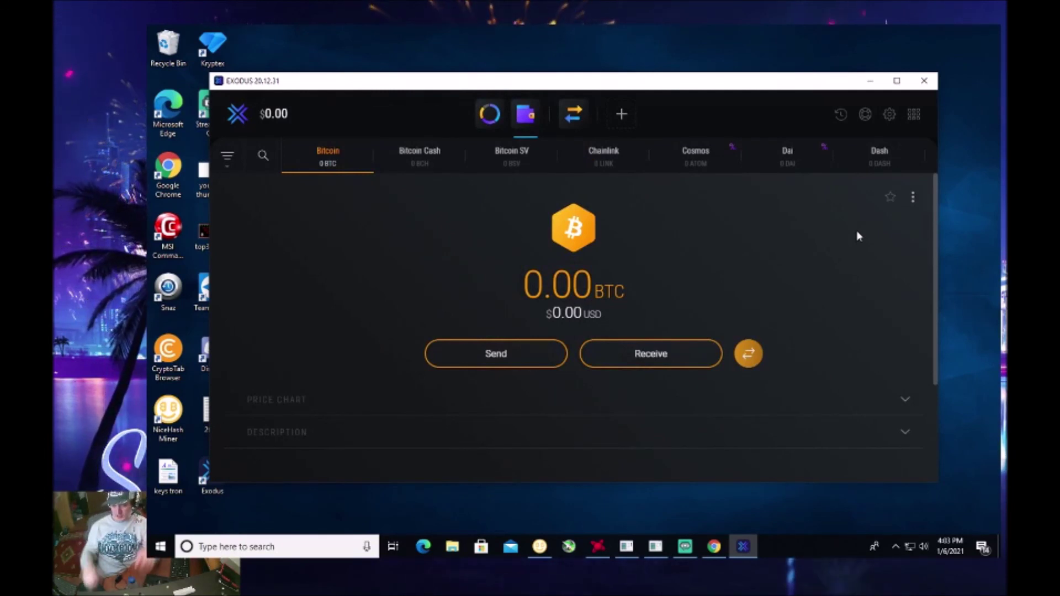
# Step: Look over the Exchange page and its list of coins available to receive
pyautogui.click(572, 122)
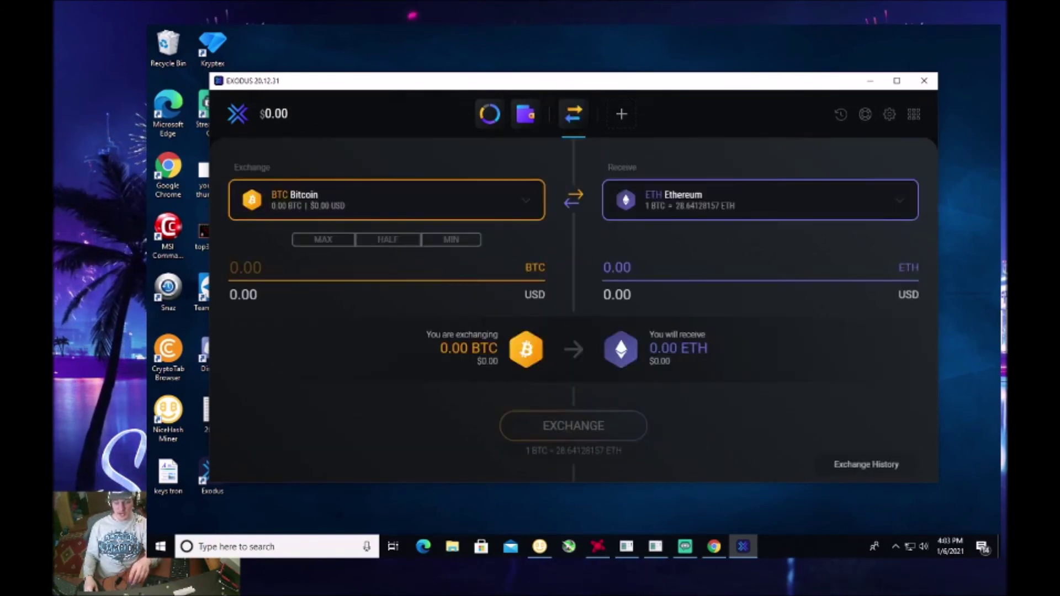
pyautogui.click(706, 209)
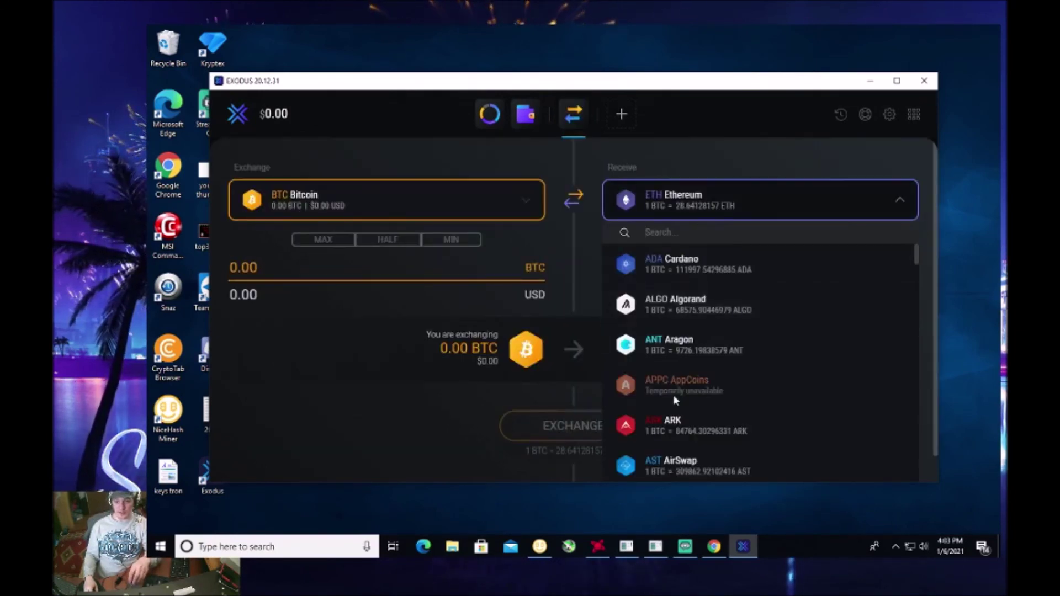
pyautogui.click(706, 138)
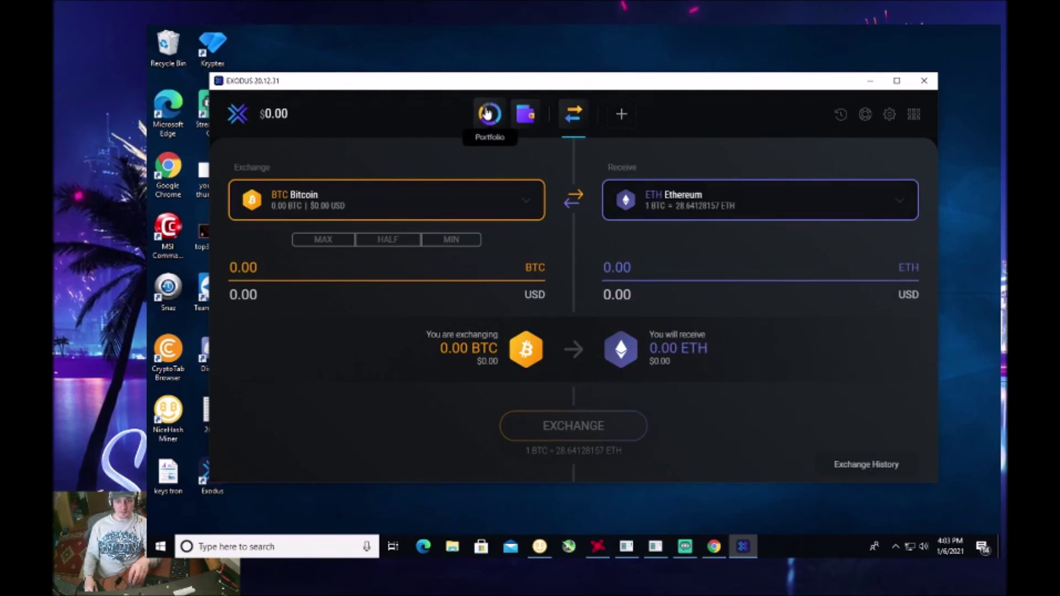
# Step: Return to the Portfolio and scroll through the Price Action asset table
pyautogui.click(489, 114)
pyautogui.scroll(-5, 598, 234)
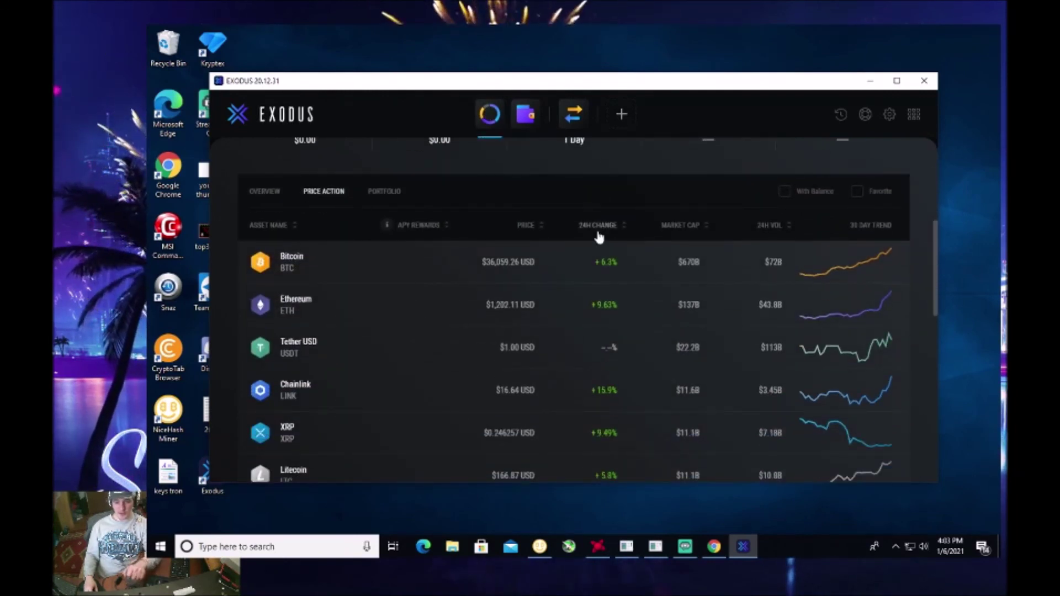
pyautogui.scroll(-2, 599, 236)
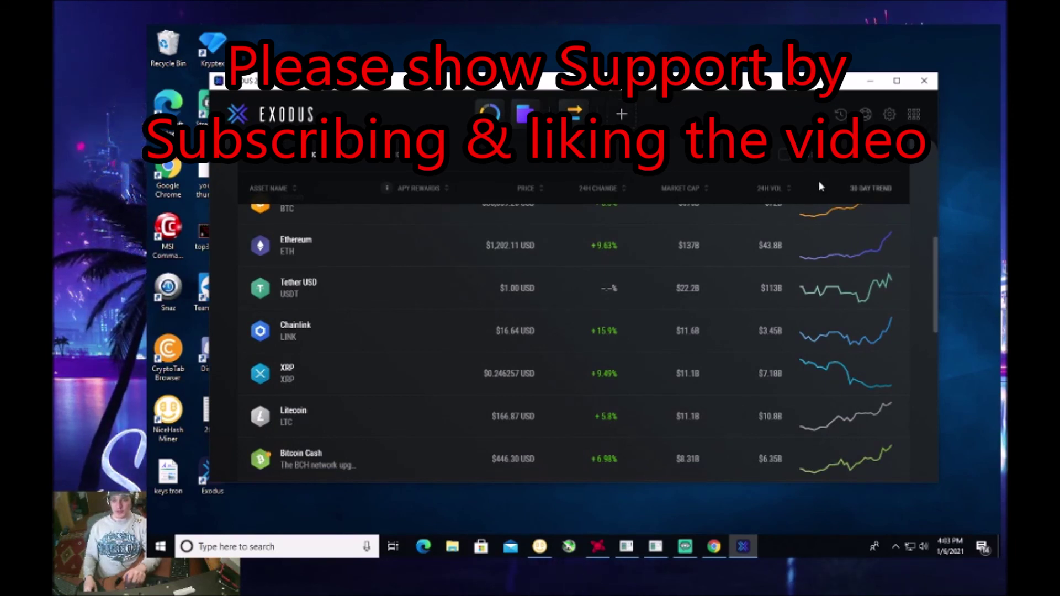
pyautogui.scroll(3, 818, 185)
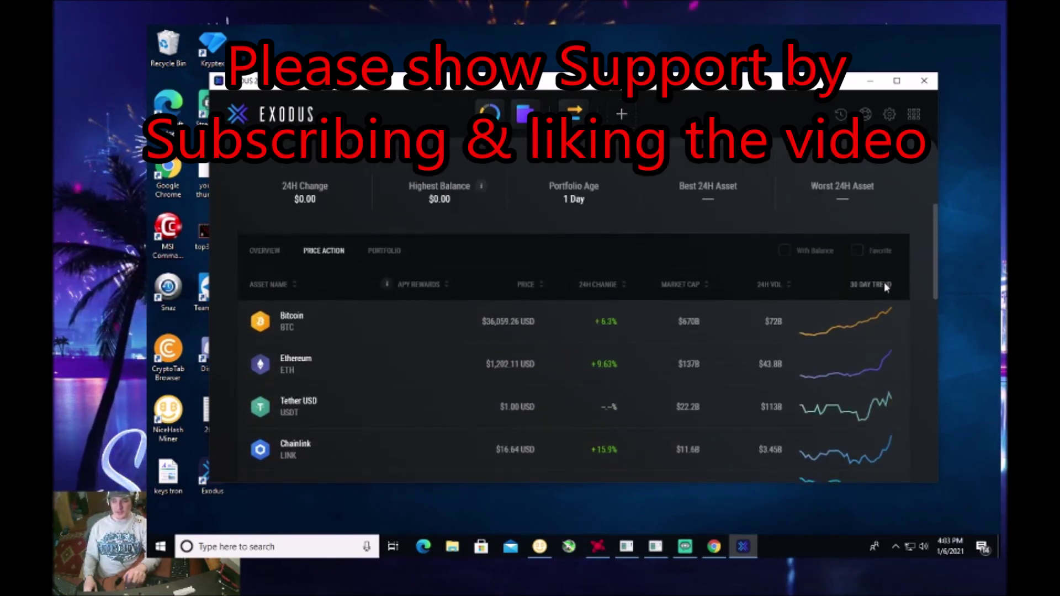